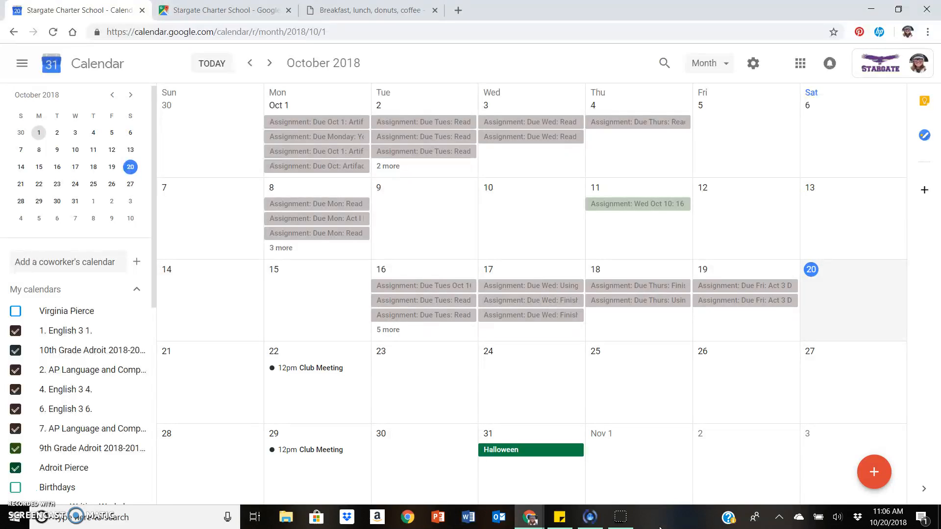
pyautogui.click(804, 62)
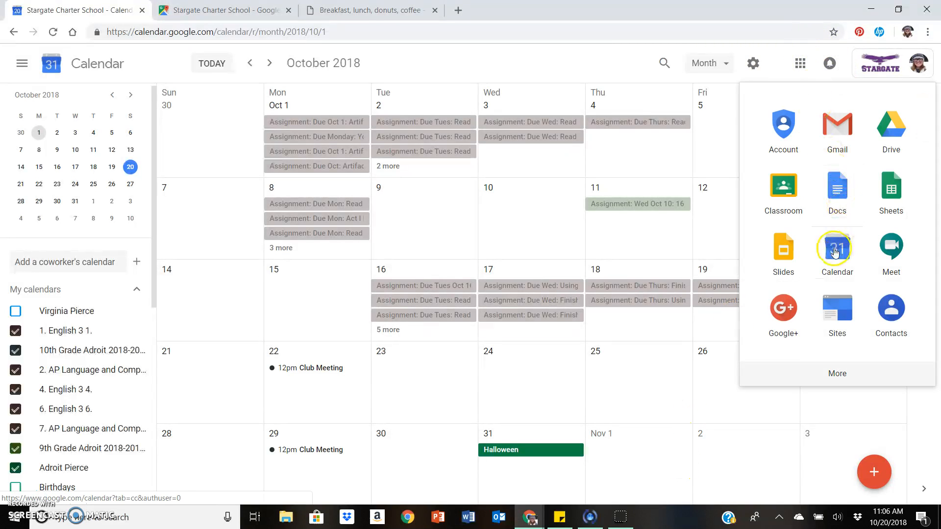
pyautogui.click(800, 63)
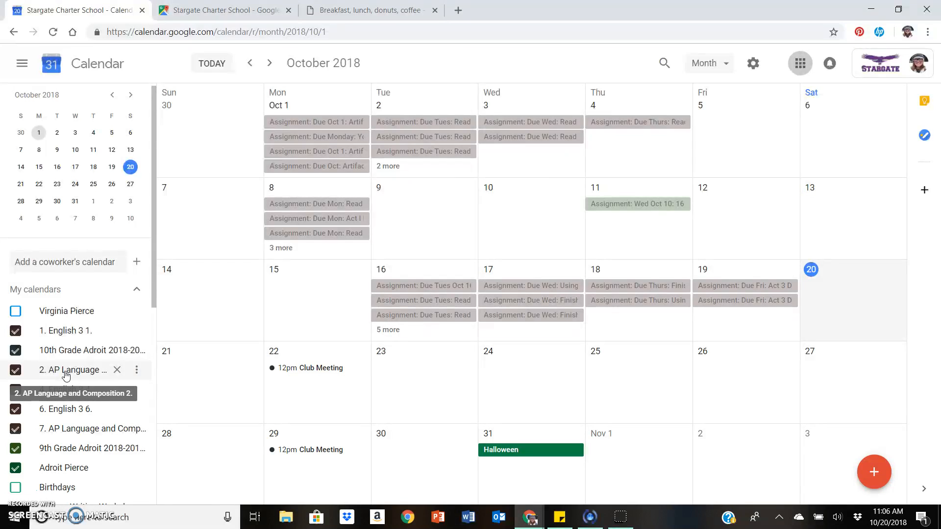
# Step: Hide the English 3, AP Language and Composition, and Adroit calendars listed under My calendars
pyautogui.moveTo(152, 300); pyautogui.dragTo(145, 461)
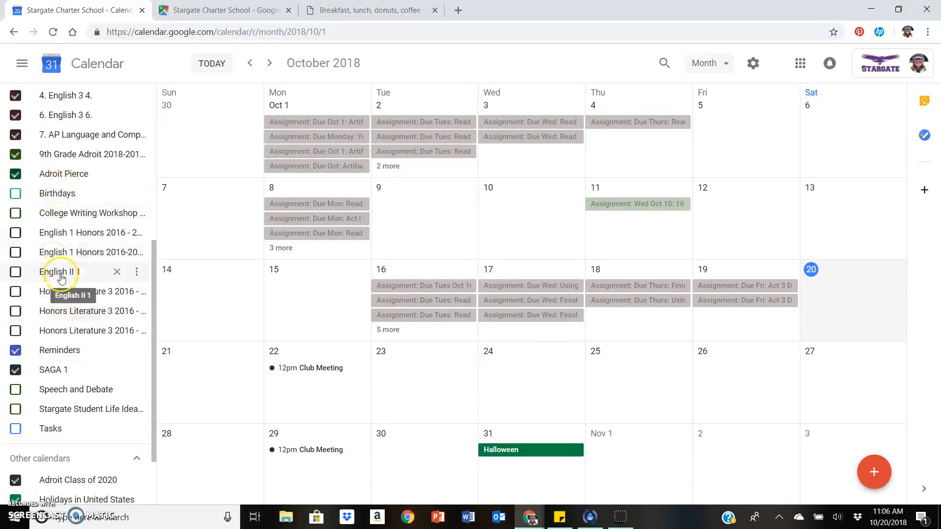
pyautogui.moveTo(154, 328); pyautogui.dragTo(174, 185)
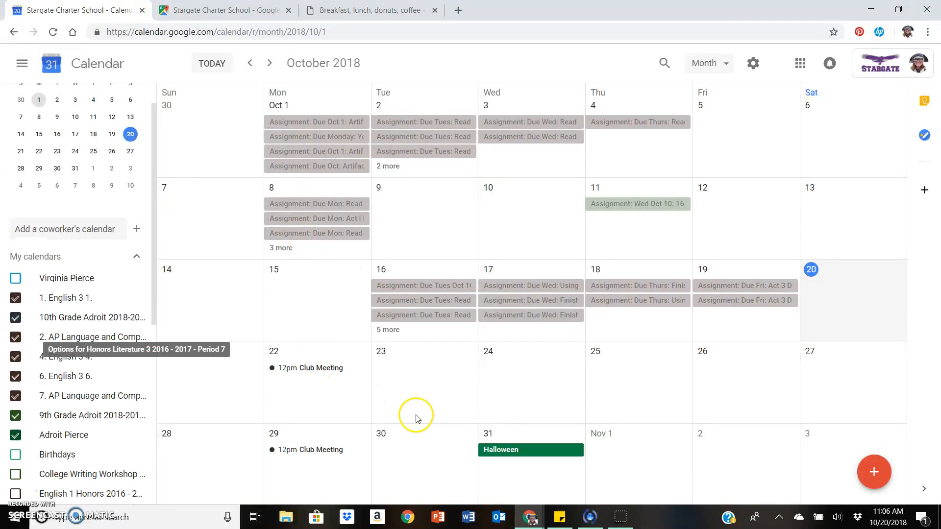
pyautogui.click(15, 297)
pyautogui.click(15, 319)
pyautogui.click(15, 341)
pyautogui.click(15, 356)
pyautogui.click(14, 377)
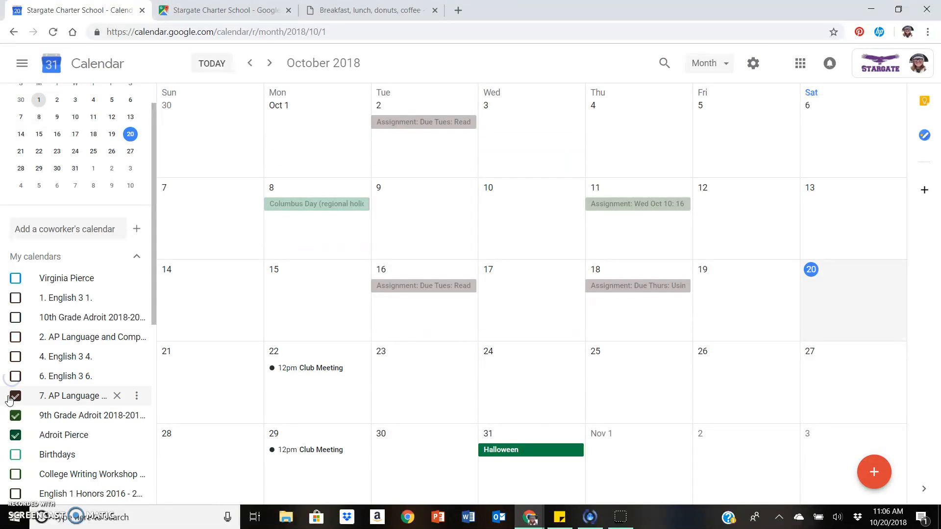
pyautogui.click(13, 397)
pyautogui.click(15, 416)
pyautogui.click(14, 435)
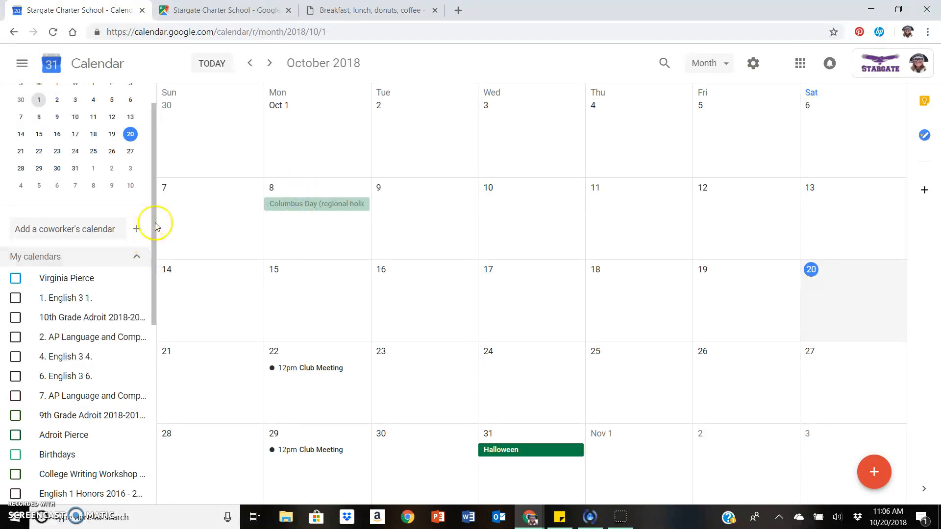
# Step: Look through the Other calendars list and the holidays and events in November 2018
pyautogui.moveTo(151, 209); pyautogui.dragTo(146, 263)
pyautogui.scroll(-5, 145, 261)
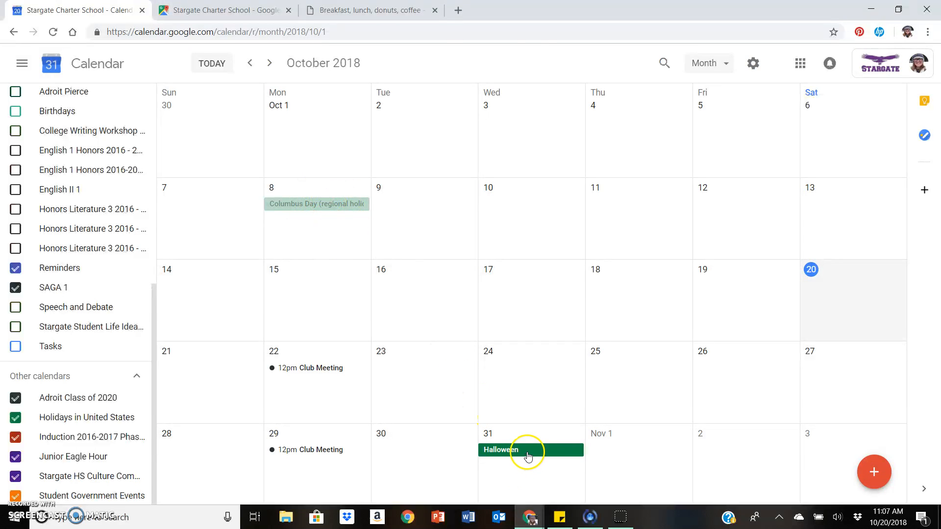
pyautogui.scroll(-1, 315, 325)
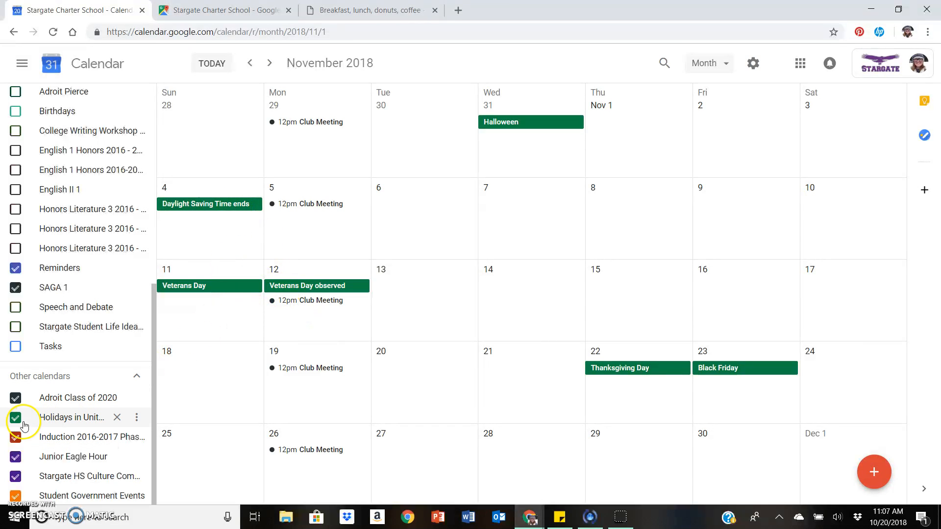
# Step: Show the English 3, AP Language and Composition, and Adroit calendars again, and return to October 2018
pyautogui.moveTo(157, 412); pyautogui.dragTo(181, 212)
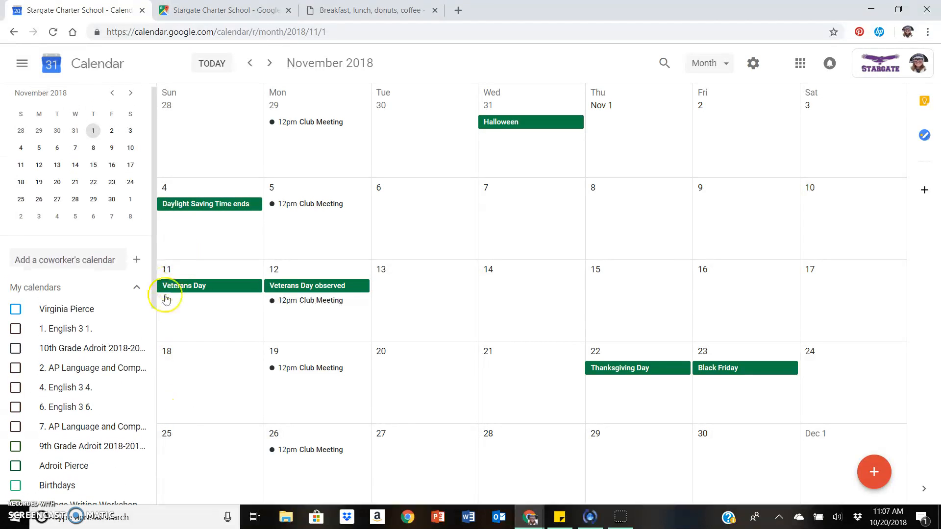
pyautogui.click(15, 328)
pyautogui.click(16, 349)
pyautogui.click(15, 368)
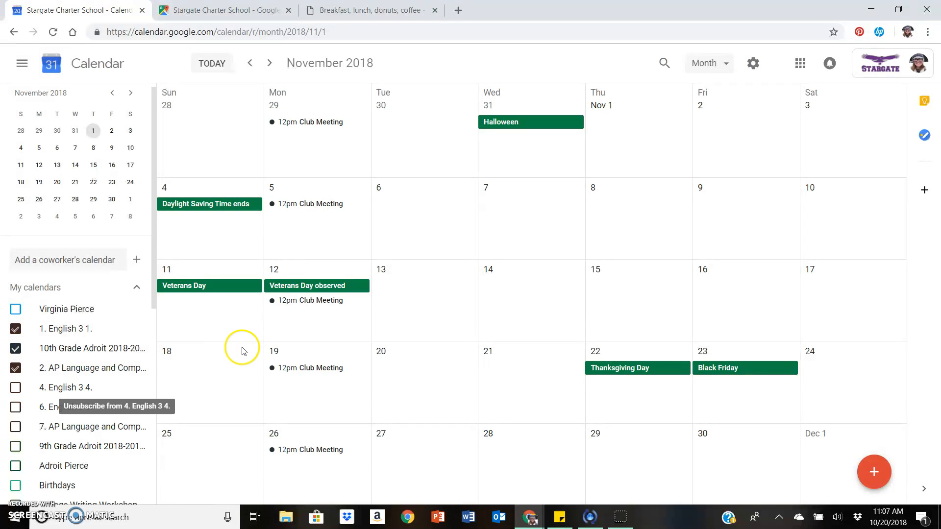
pyautogui.press('k')
pyautogui.click(15, 387)
pyautogui.click(15, 406)
pyautogui.click(15, 426)
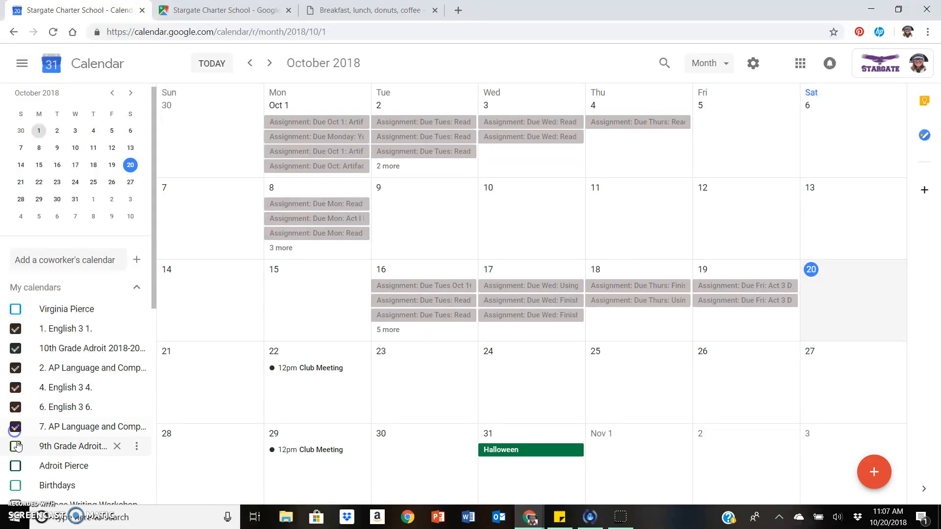
pyautogui.click(16, 446)
pyautogui.click(16, 466)
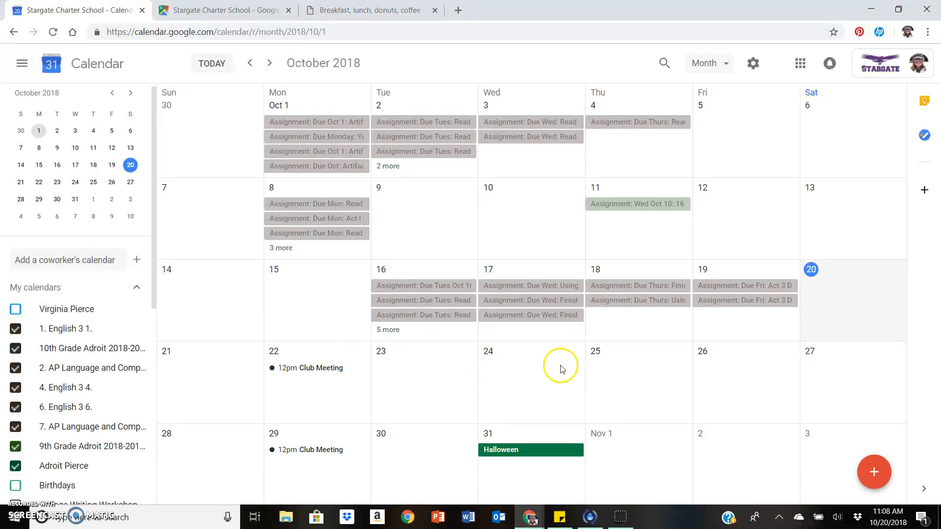
pyautogui.click(874, 473)
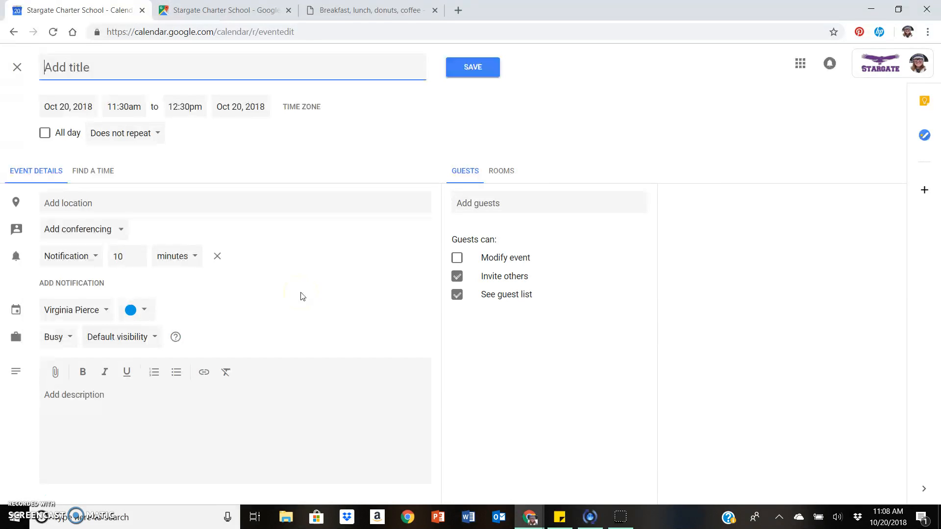
pyautogui.write('Club Meeting')
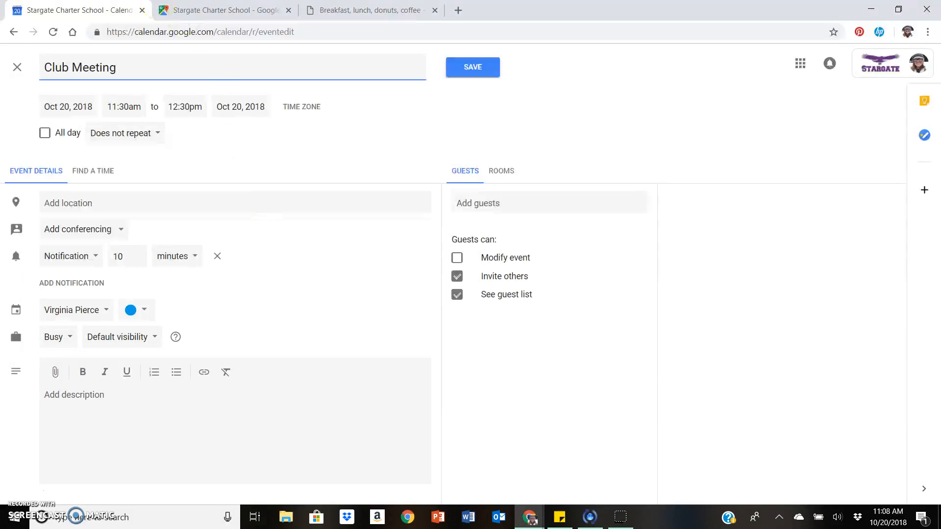
pyautogui.click(18, 66)
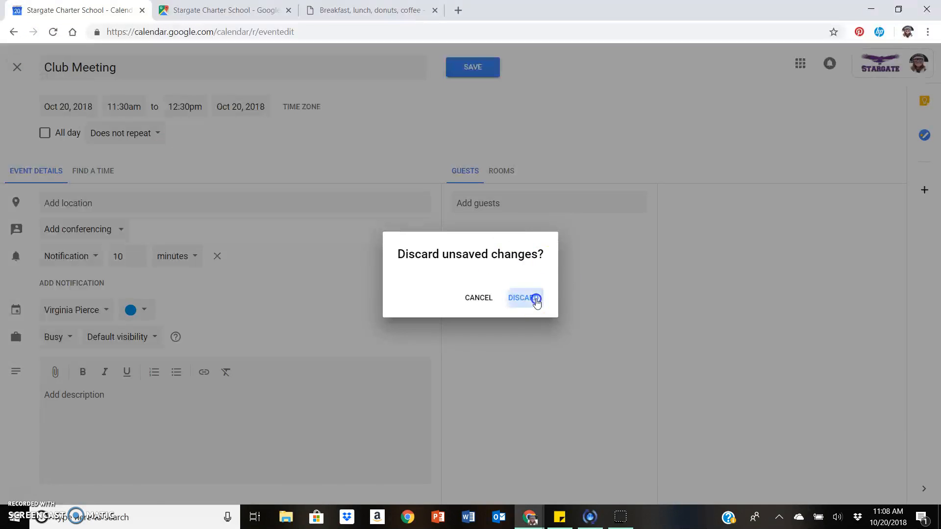
pyautogui.click(535, 297)
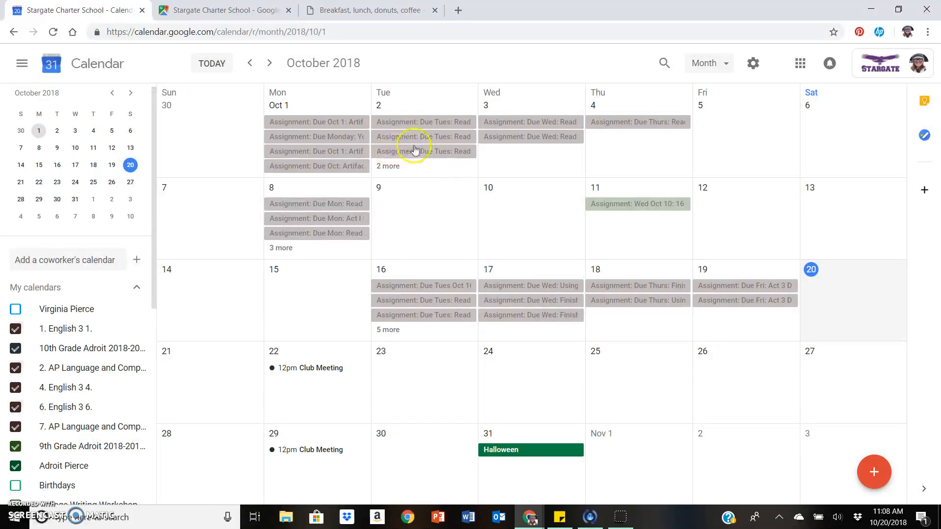
# Step: View the details of an October 2 reading assignment for The Crucible and close them
pyautogui.click(437, 152)
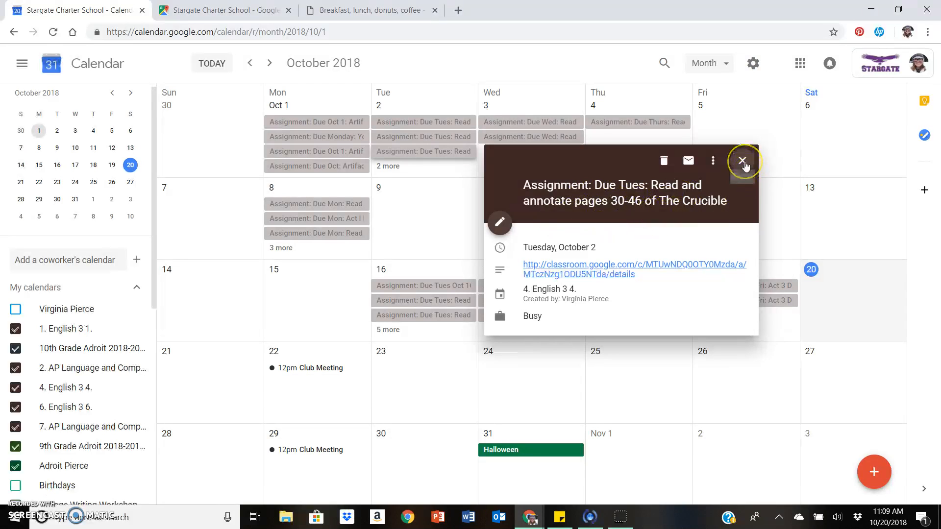
pyautogui.click(743, 163)
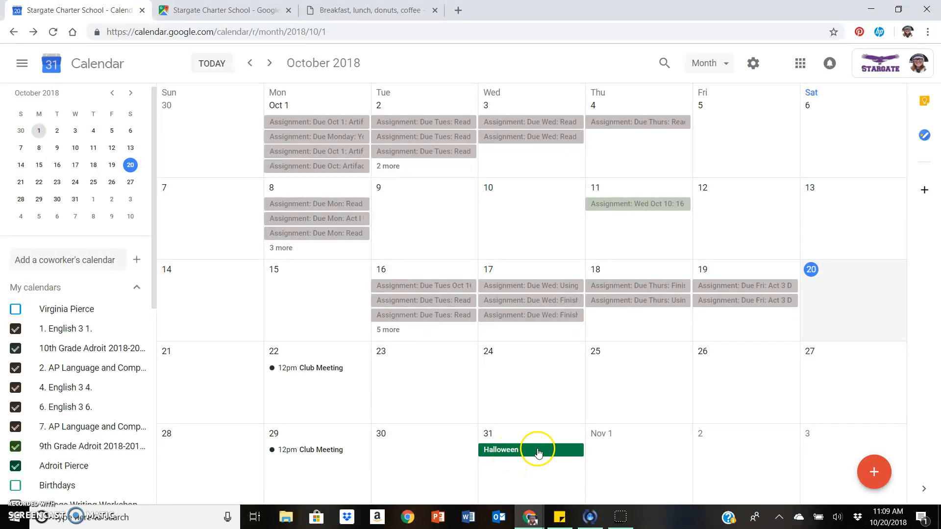
# Step: Create a new timed calendar event titled Club Meeting
pyautogui.click(876, 466)
pyautogui.write('Club Meeting')
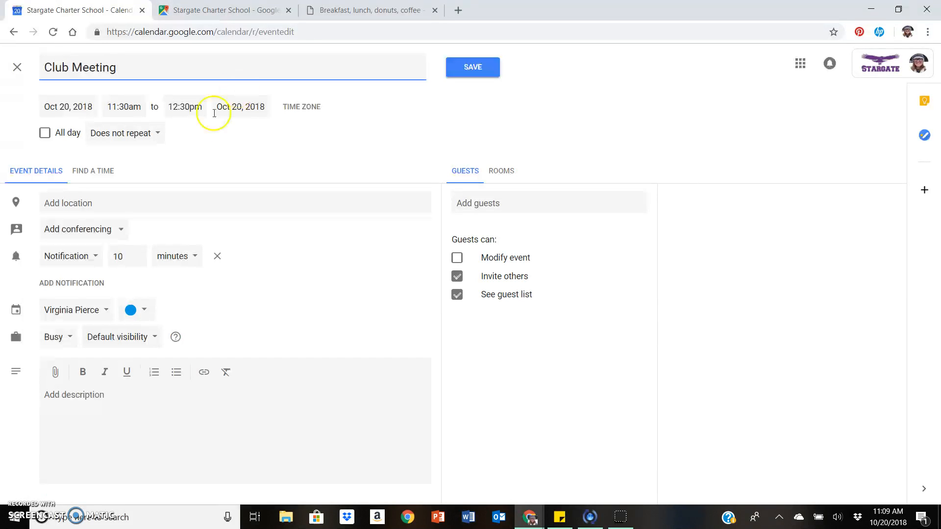
pyautogui.click(44, 133)
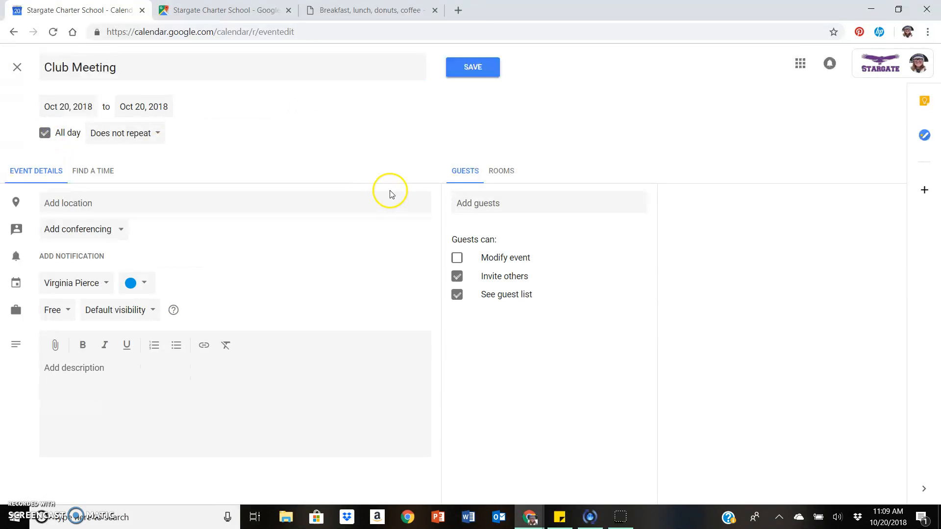
pyautogui.click(44, 133)
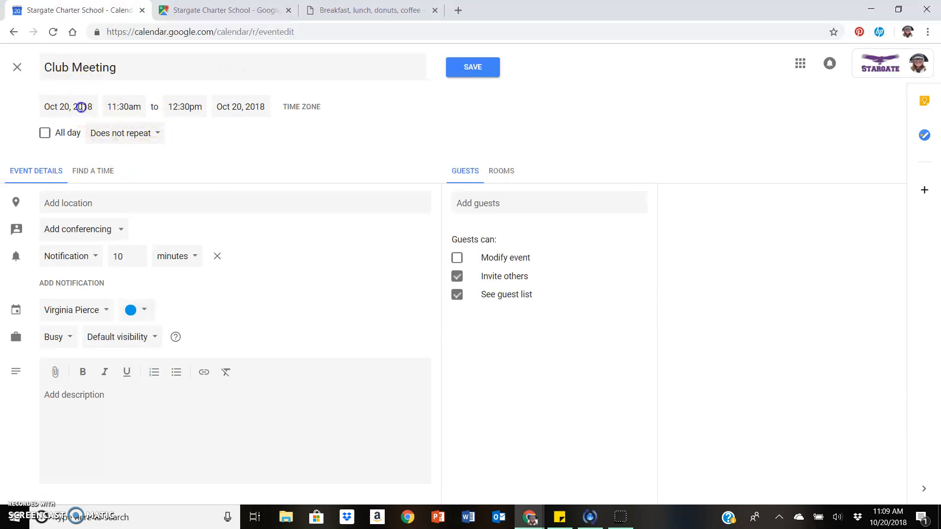
# Step: Schedule the Club Meeting event for Oct 23, 2018, from 12:00pm to 12:30pm
pyautogui.click(78, 106)
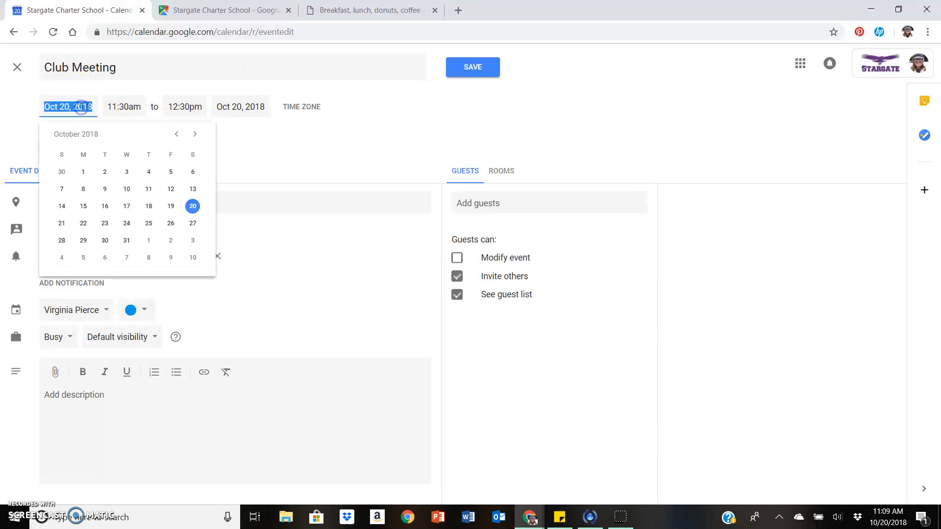
pyautogui.click(105, 225)
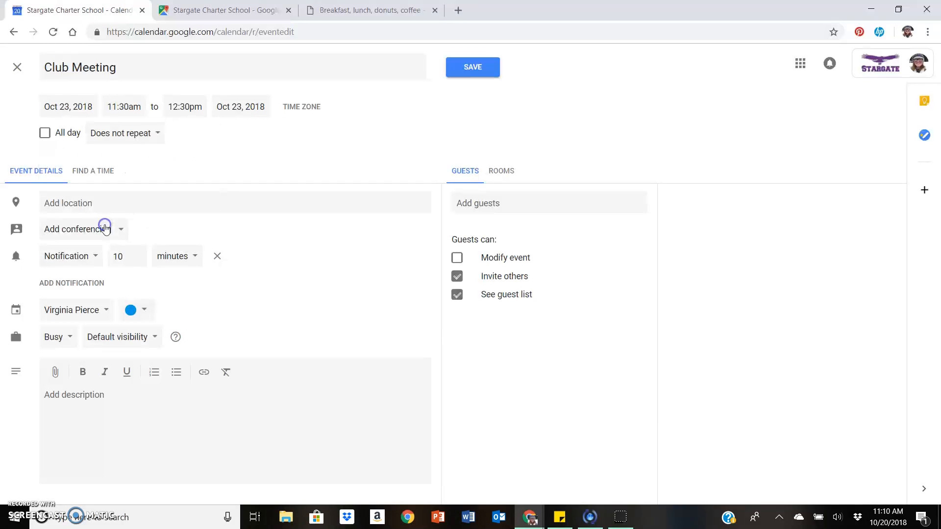
pyautogui.click(124, 107)
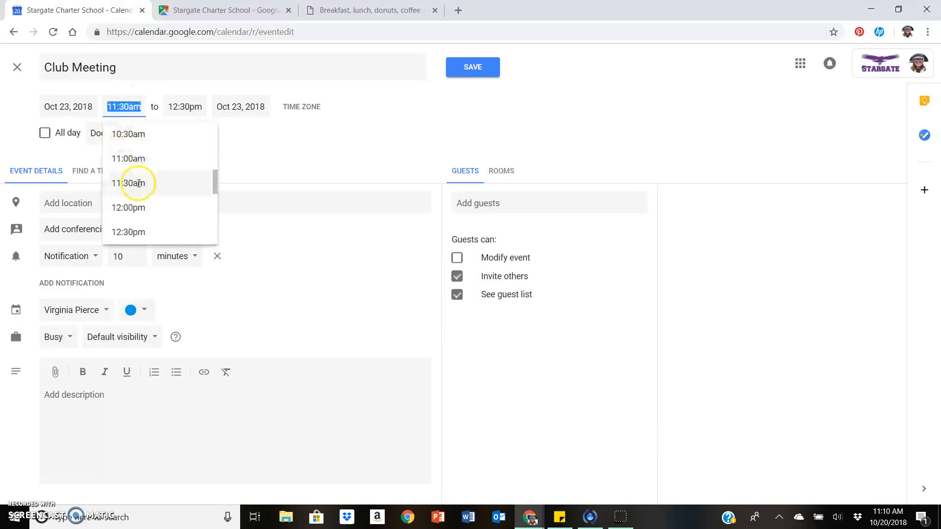
pyautogui.click(142, 210)
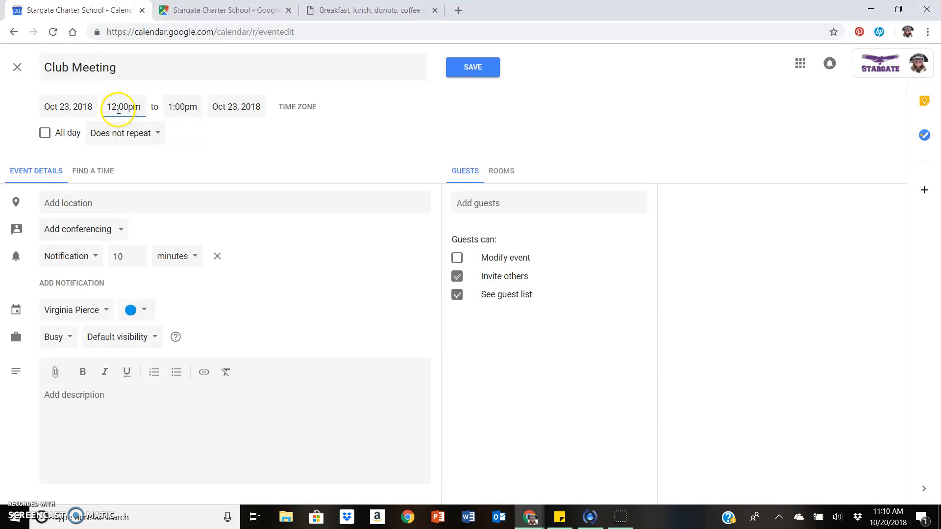
pyautogui.click(176, 108)
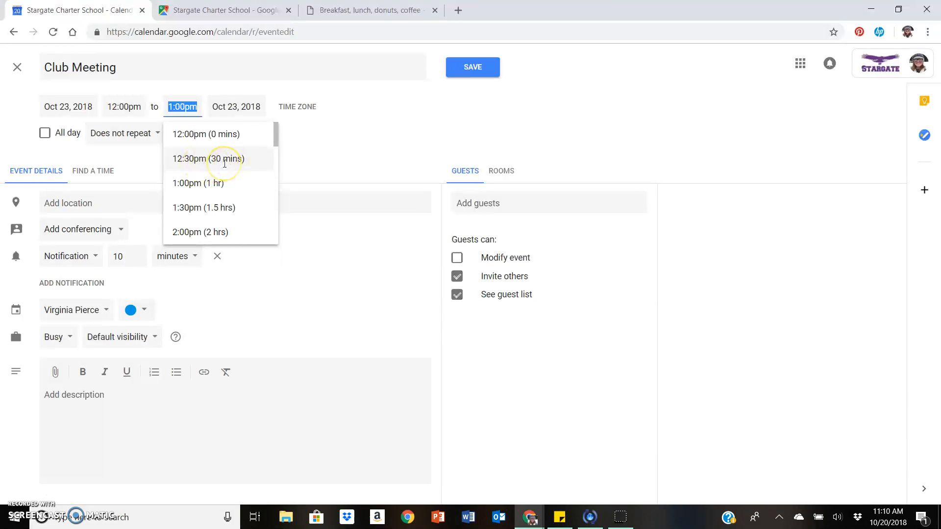
pyautogui.click(224, 161)
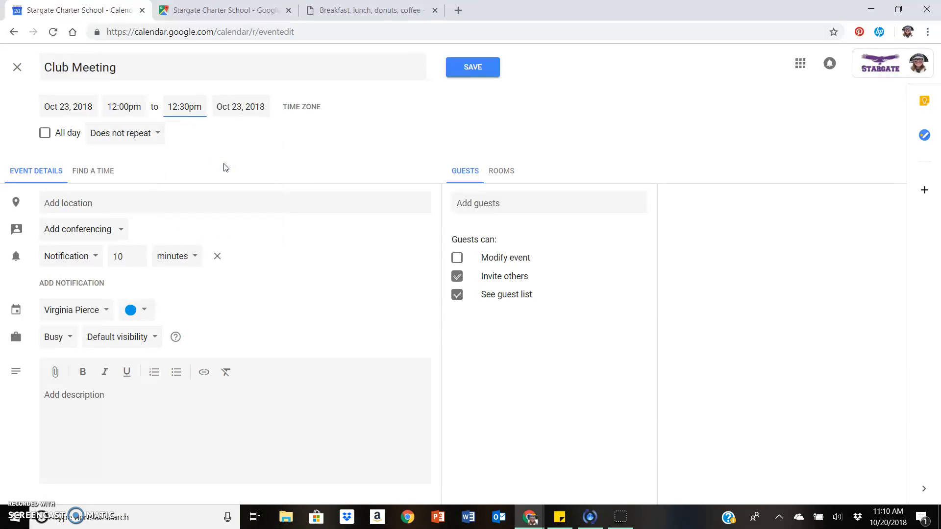
# Step: Look at the event's time zone settings and close them without making changes
pyautogui.click(293, 117)
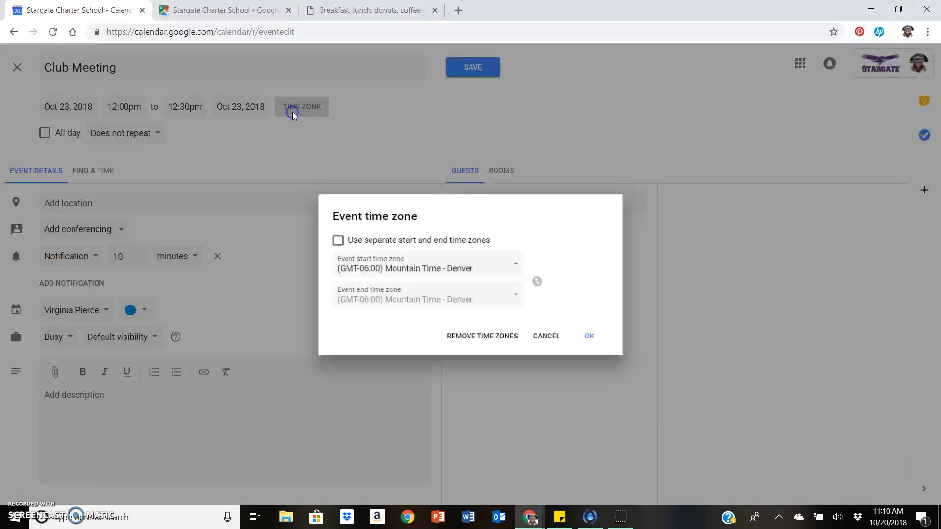
pyautogui.click(551, 339)
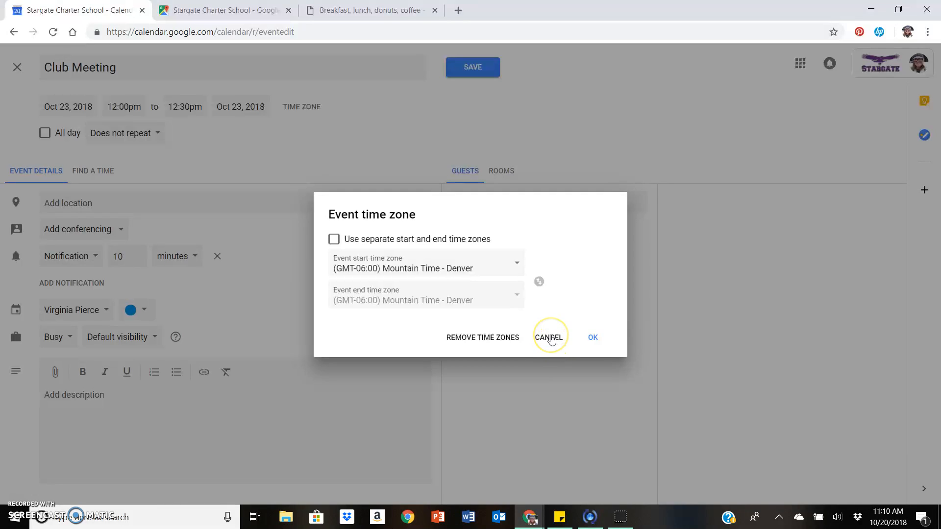
pyautogui.click(551, 338)
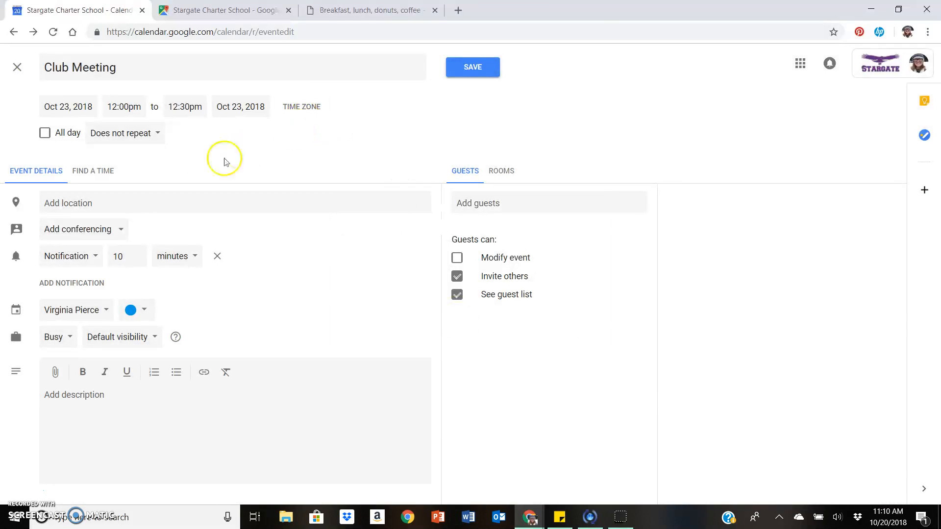
# Step: Set the Club Meeting event to repeat weekly on Tuesday
pyautogui.click(144, 142)
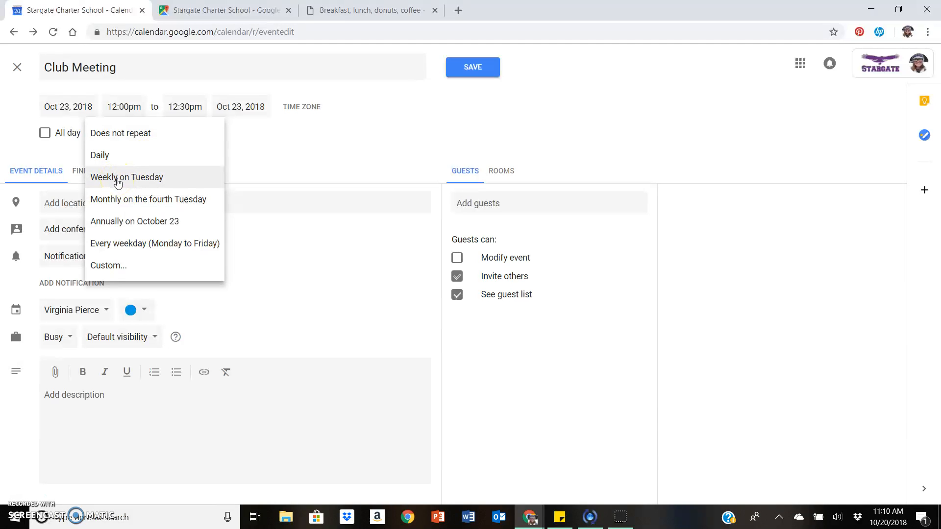
pyautogui.click(119, 160)
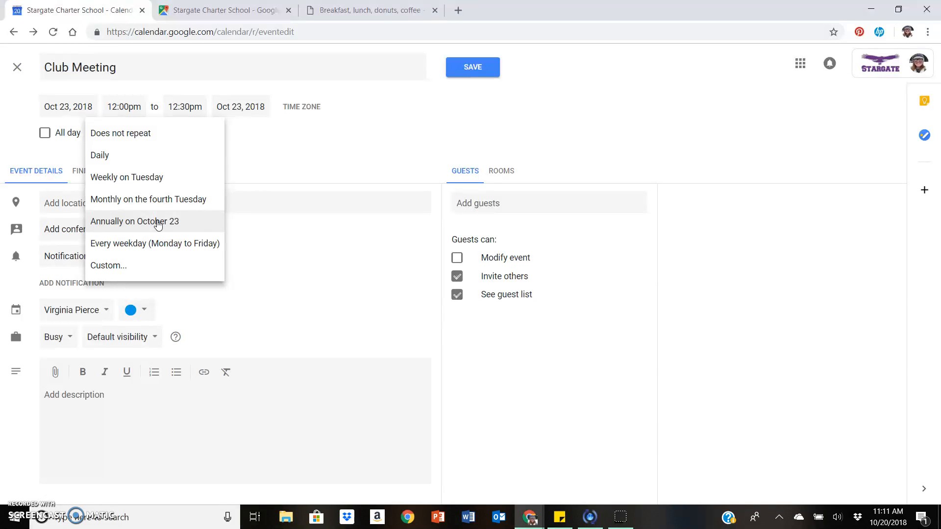
pyautogui.click(157, 177)
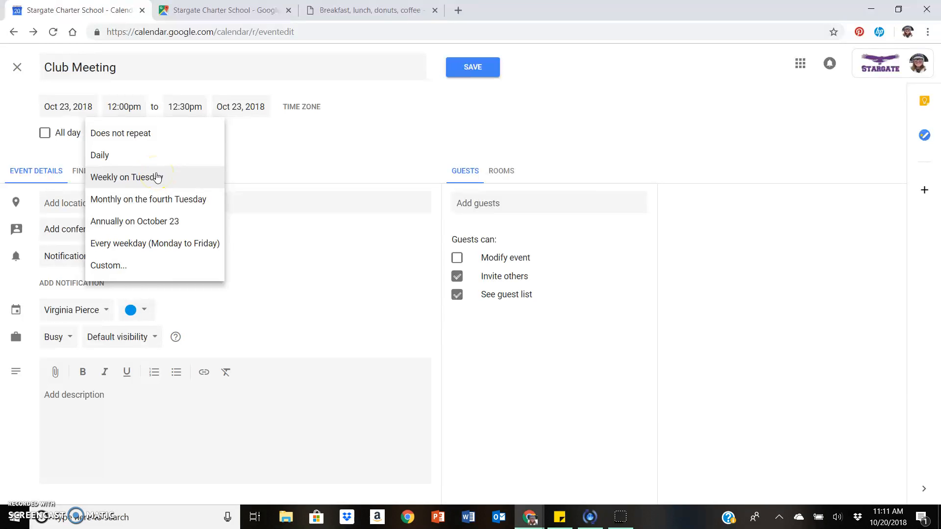
# Step: Enter the teacher's classroom with room number 132 as the Club Meeting's location
pyautogui.click(147, 203)
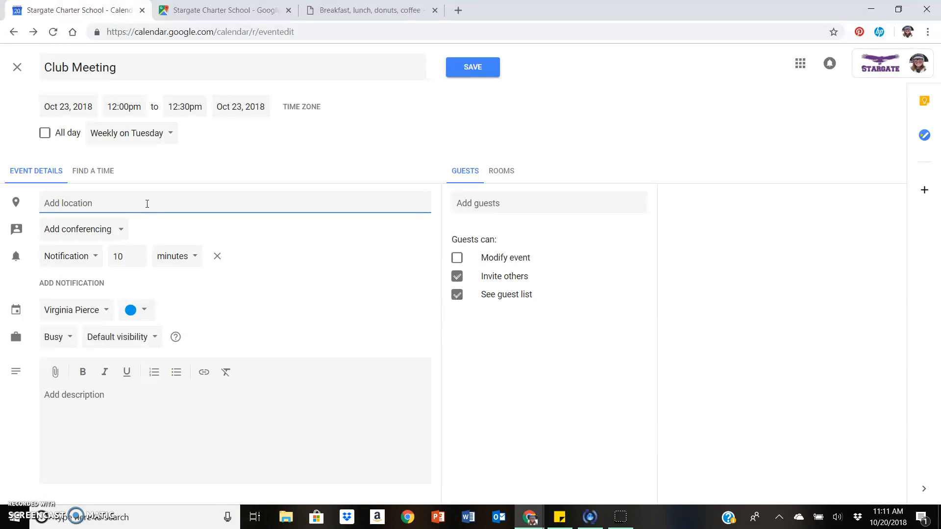
pyautogui.write("Pierce's C")
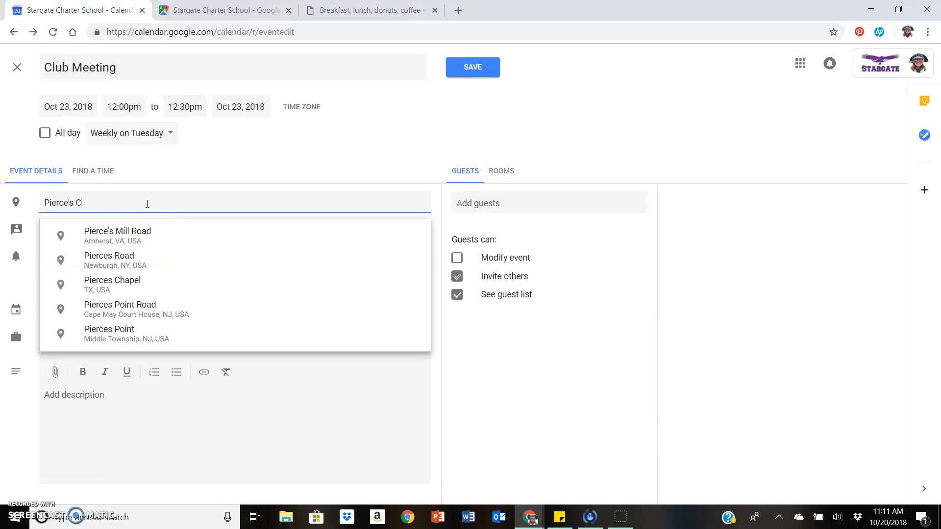
pyautogui.write('lassroom')
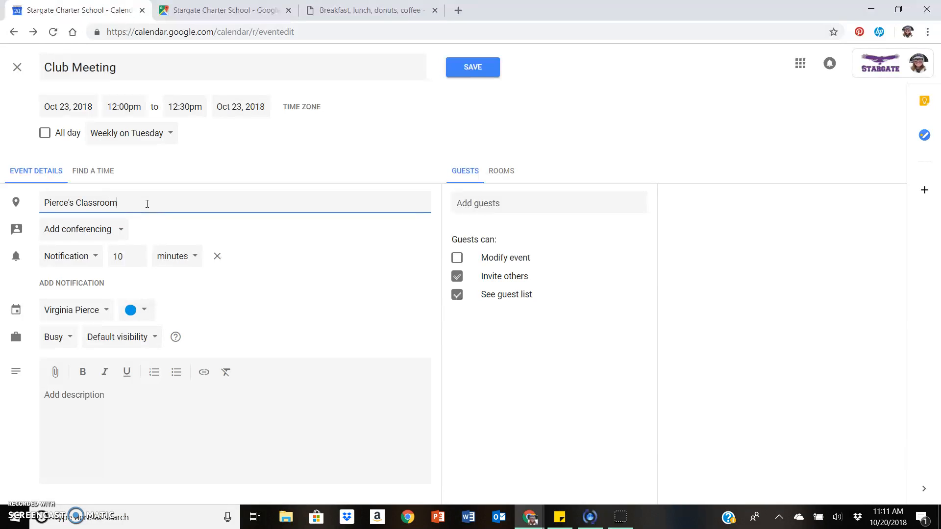
pyautogui.write(' 132')
# Step: Delete the classroom entry from the event's location, looking through the suggested places along the way
pyautogui.press('BackSpace')
pyautogui.press('BackSpace')
pyautogui.press('BackSpace')
pyautogui.press('BackSpace')
pyautogui.press('BackSpace')
pyautogui.press('BackSpace')
pyautogui.press('BackSpace')
pyautogui.press('BackSpace')
pyautogui.press('BackSpace')
pyautogui.press('BackSpace')
pyautogui.press('BackSpace')
pyautogui.press('BackSpace')
pyautogui.press('BackSpace')
pyautogui.press('BackSpace')
pyautogui.press('BackSpace')
pyautogui.press('BackSpace')
pyautogui.press('BackSpace')
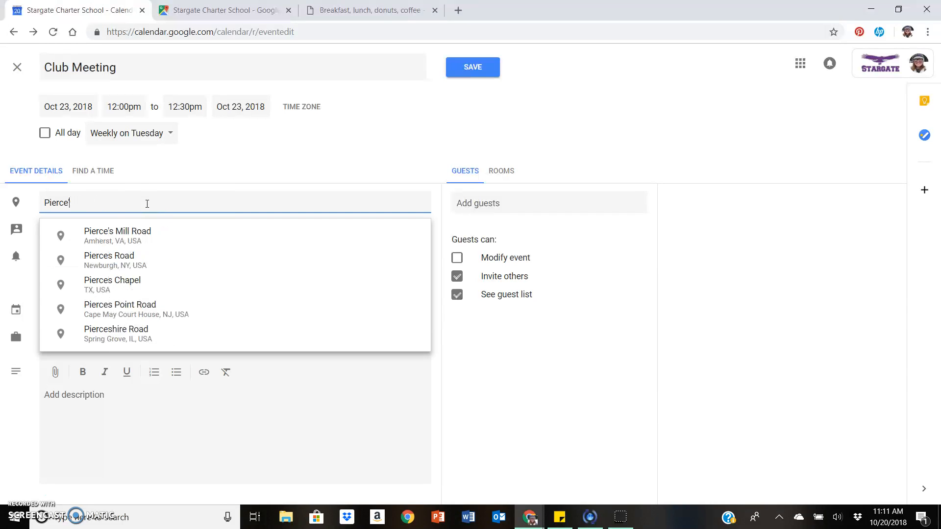
pyautogui.press('BackSpace')
pyautogui.press('BackSpace')
pyautogui.press('BackSpace')
pyautogui.press('BackSpace')
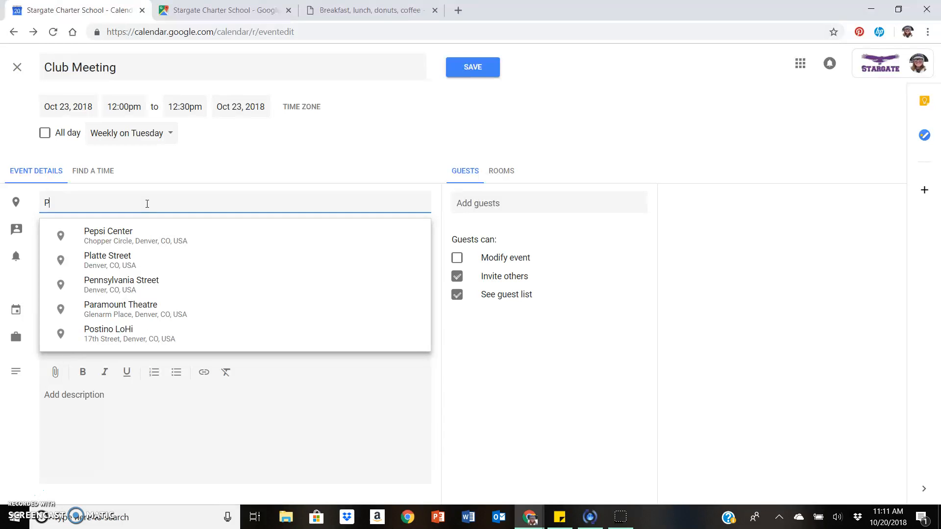
pyautogui.press('Down')
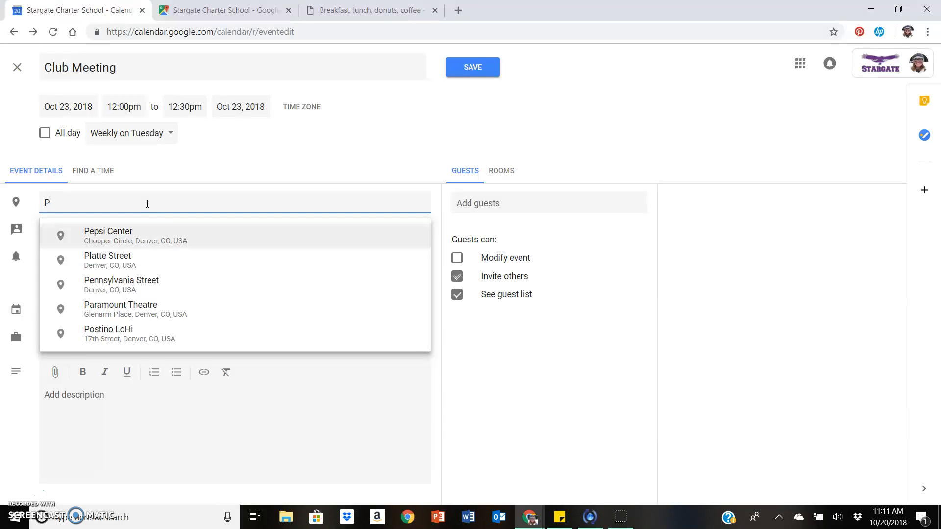
pyautogui.press('Down')
pyautogui.press('Down')
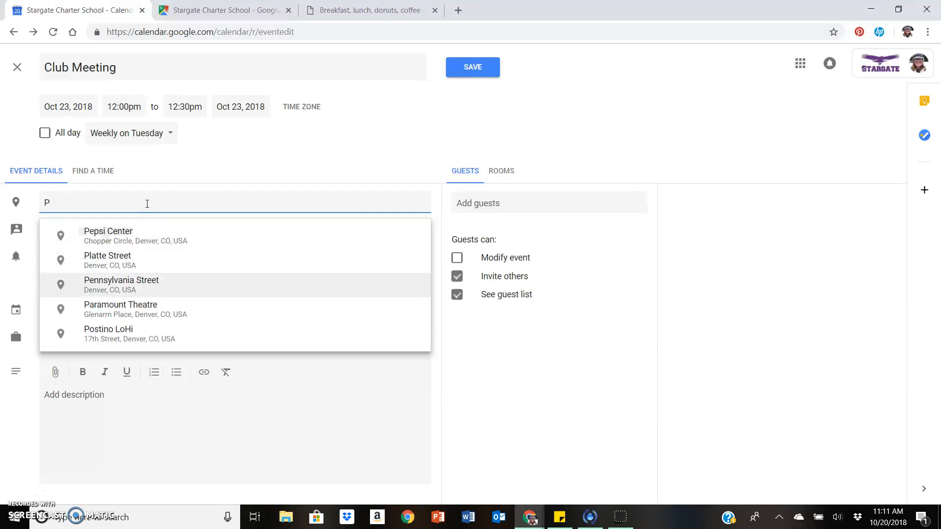
pyautogui.press('Down')
pyautogui.press('Up')
pyautogui.press('Up')
pyautogui.press('Up')
pyautogui.press('Up')
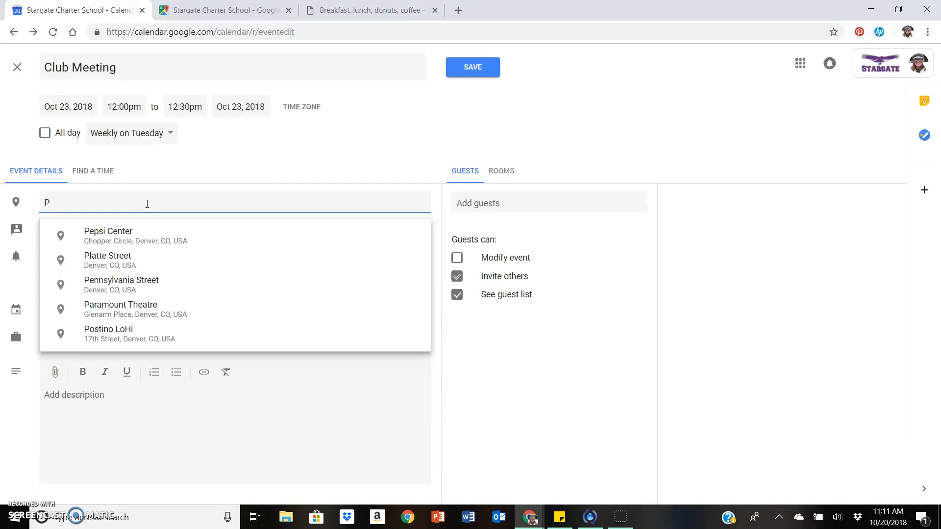
pyautogui.press('BackSpace')
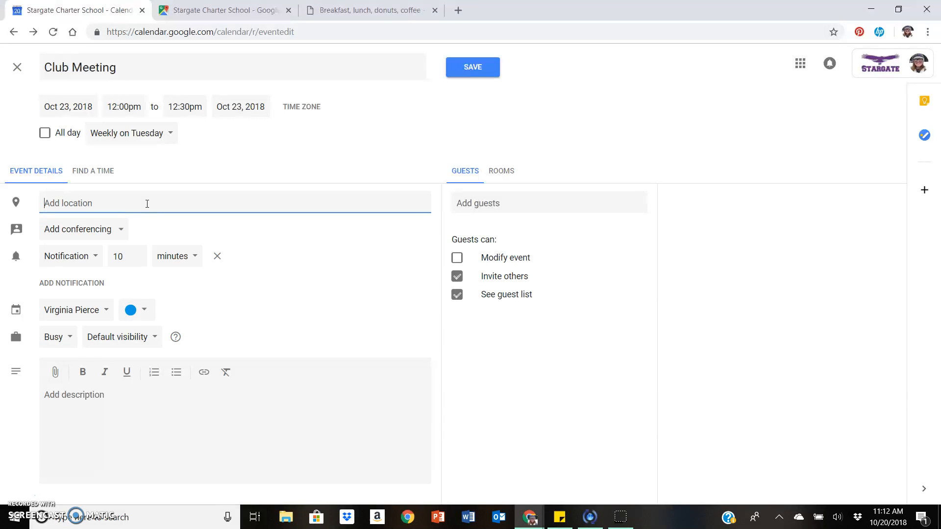
# Step: Set the event location to the suggested place Stargate Charter School by searching for stargate
pyautogui.write('stargate school')
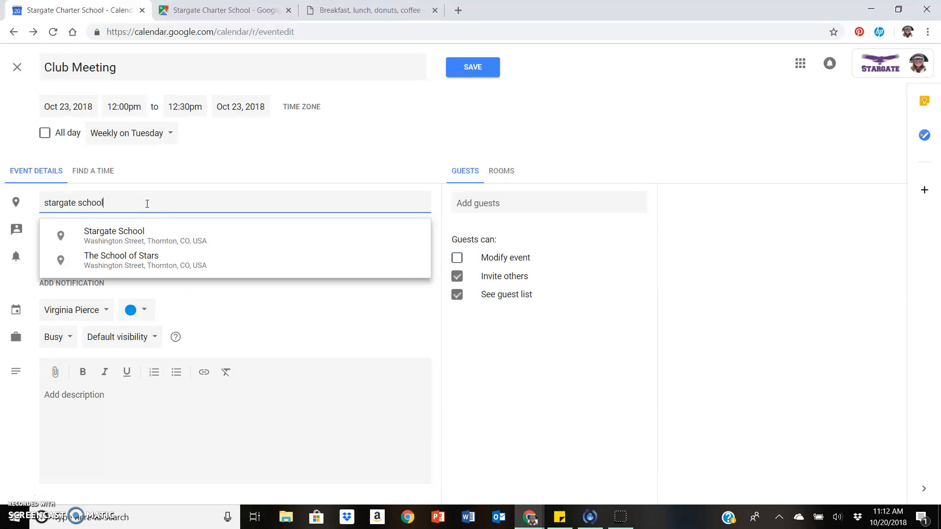
pyautogui.press('BackSpace')
pyautogui.press('BackSpace')
pyautogui.press('BackSpace')
pyautogui.press('BackSpace')
pyautogui.press('BackSpace')
pyautogui.press('BackSpace')
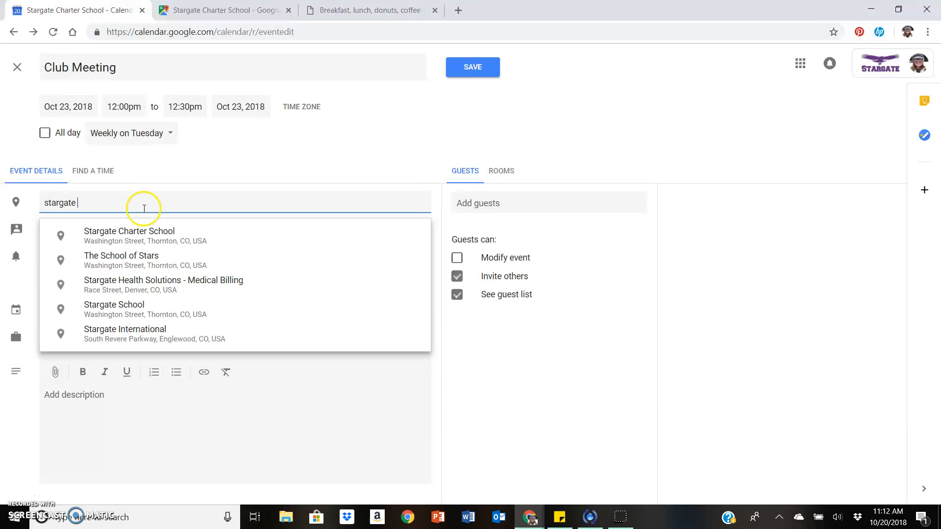
pyautogui.click(136, 238)
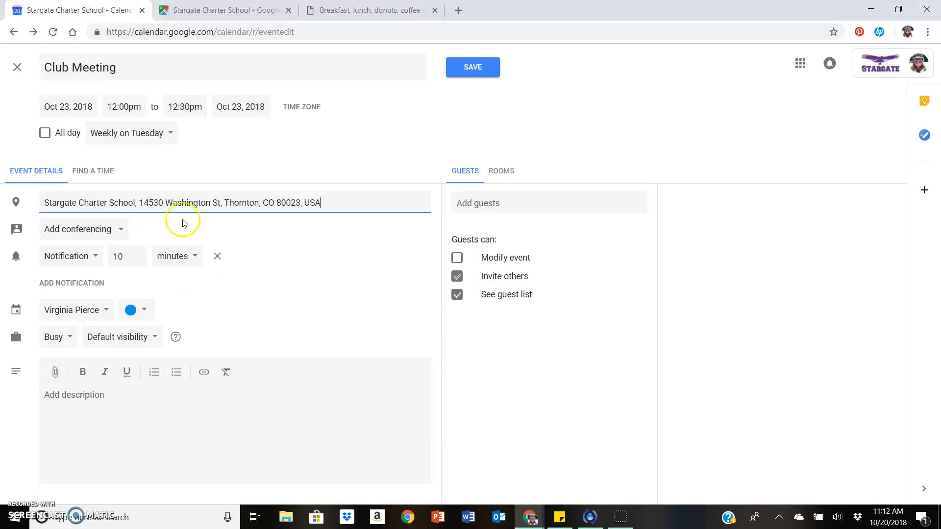
pyautogui.click(280, 242)
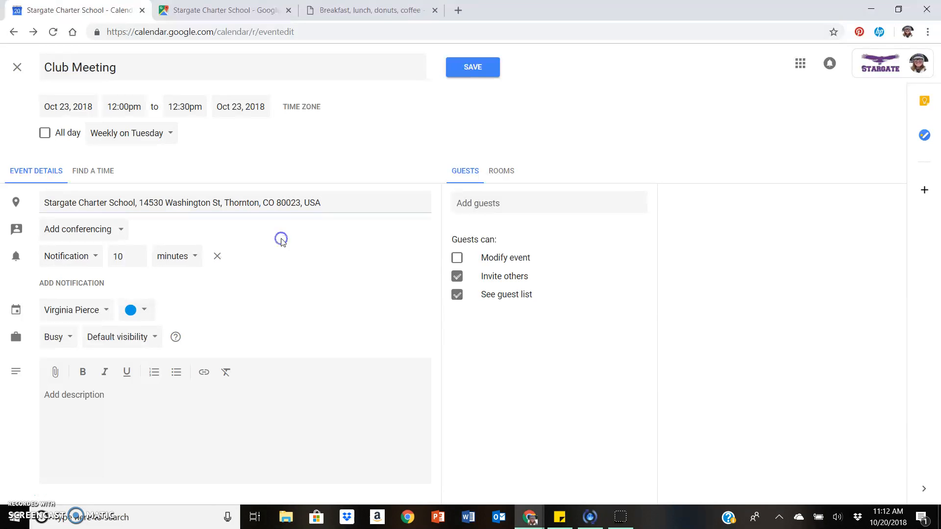
# Step: Look at the event's conferencing choices and keep No conferencing
pyautogui.click(115, 230)
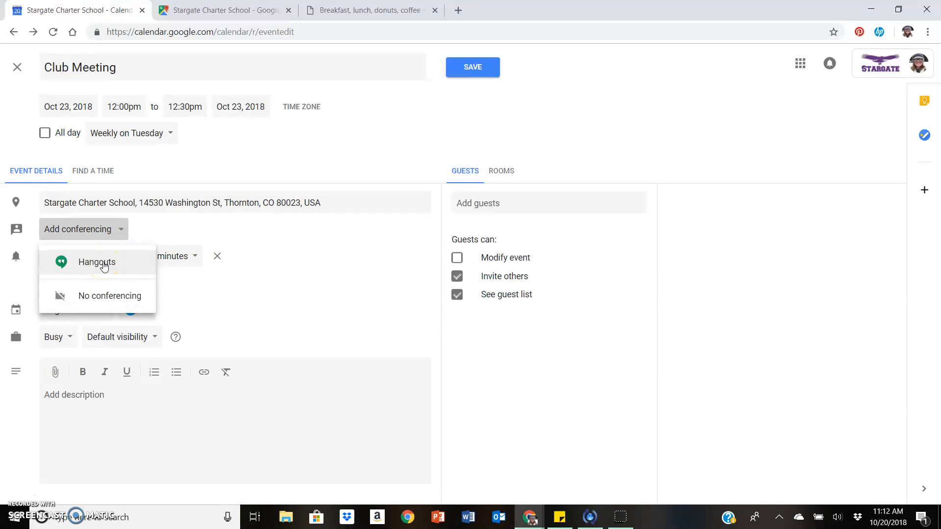
pyautogui.click(98, 296)
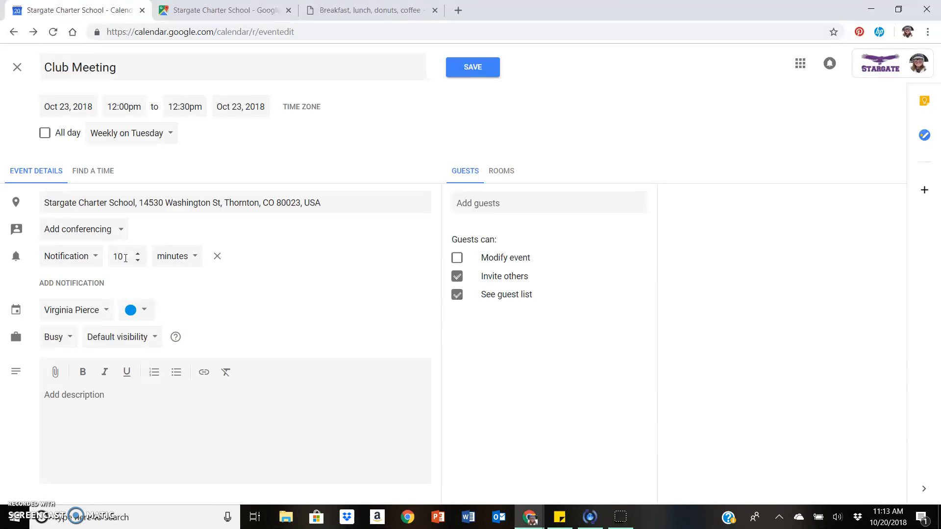
# Step: Set the event's notification to 1 week before the meeting
pyautogui.click(165, 260)
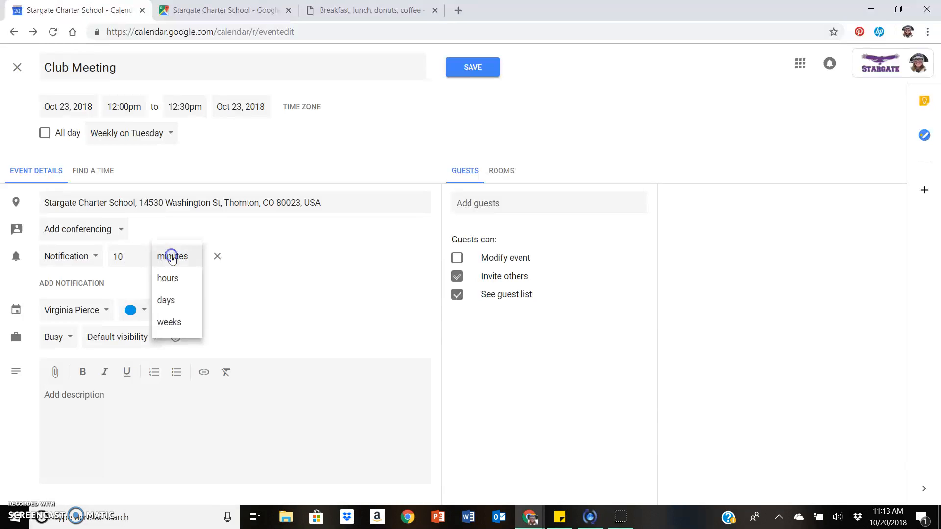
pyautogui.click(180, 324)
pyautogui.click(126, 256)
pyautogui.press('BackSpace')
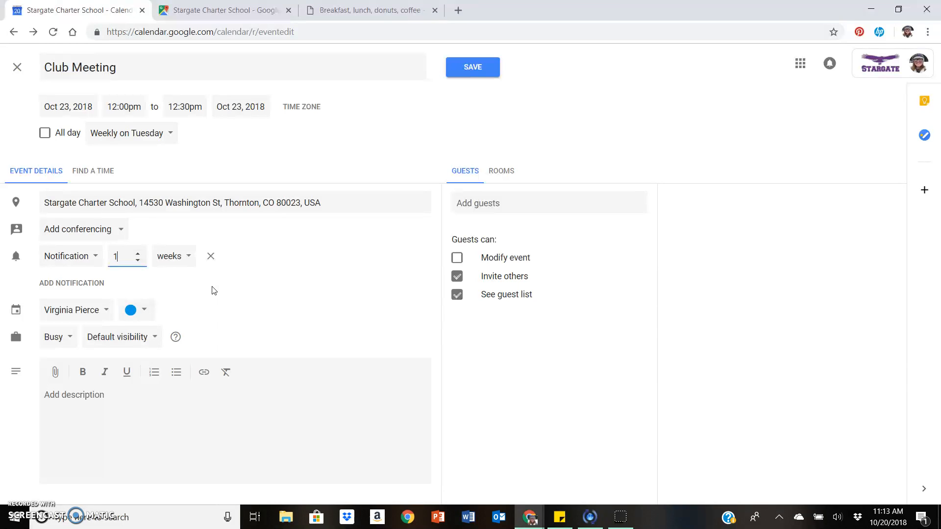
# Step: Set the event's notification back to 10 minutes before the meeting
pyautogui.click(186, 285)
pyautogui.write('0')
pyautogui.click(186, 256)
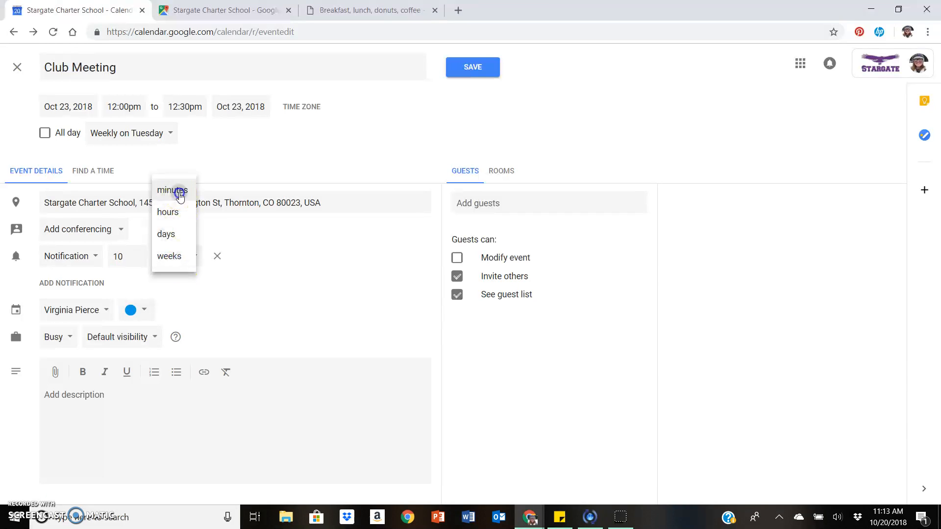
pyautogui.click(181, 187)
pyautogui.click(184, 265)
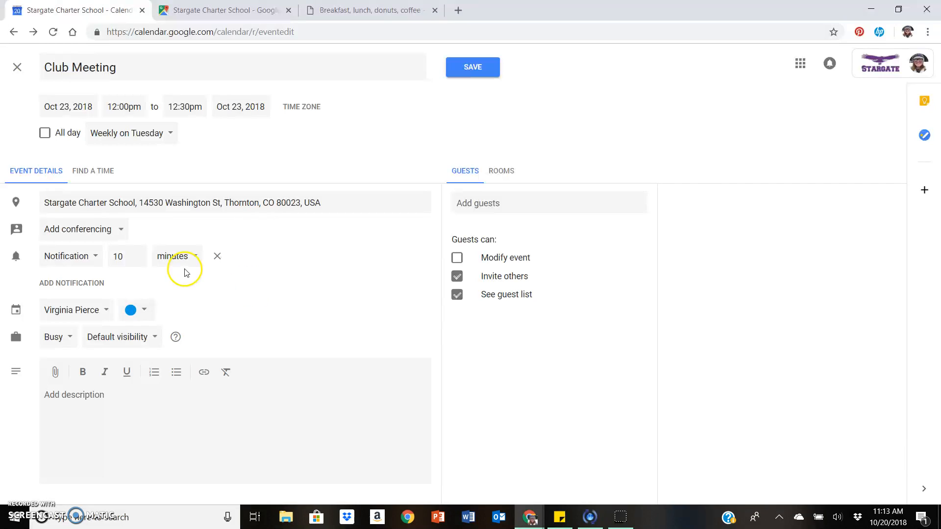
pyautogui.click(287, 307)
# Step: Assign the Club Meeting event to the SAGA 1 calendar
pyautogui.click(108, 312)
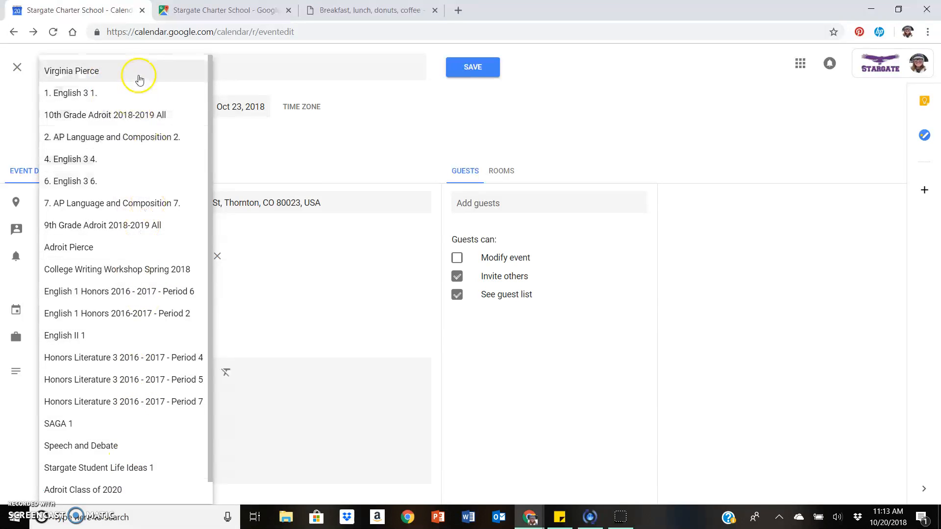
pyautogui.click(105, 430)
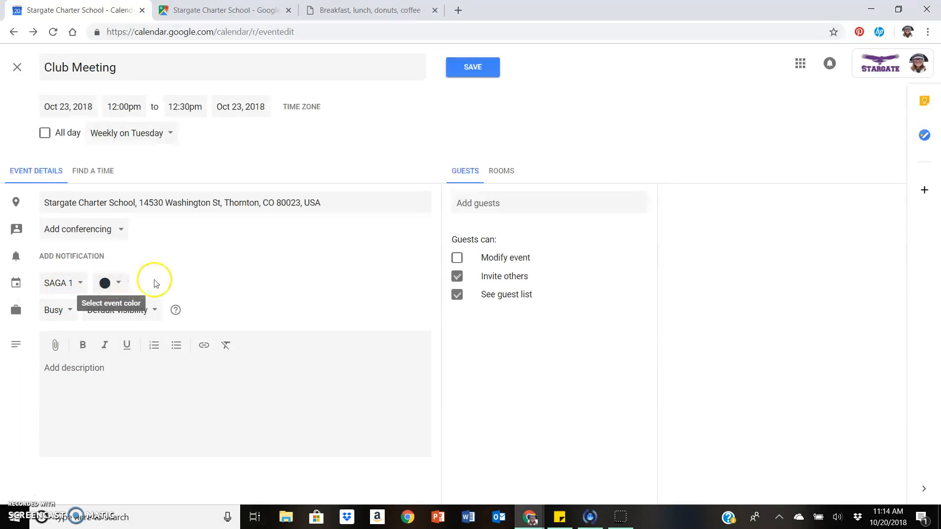
# Step: Review the event's availability and visibility options, keeping Busy and Default visibility
pyautogui.click(66, 309)
pyautogui.click(67, 335)
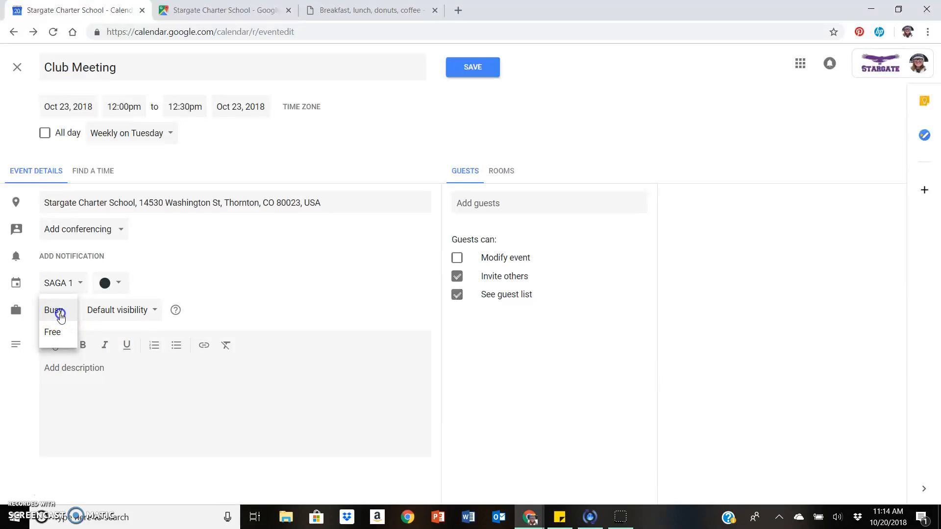
pyautogui.click(58, 310)
pyautogui.click(131, 312)
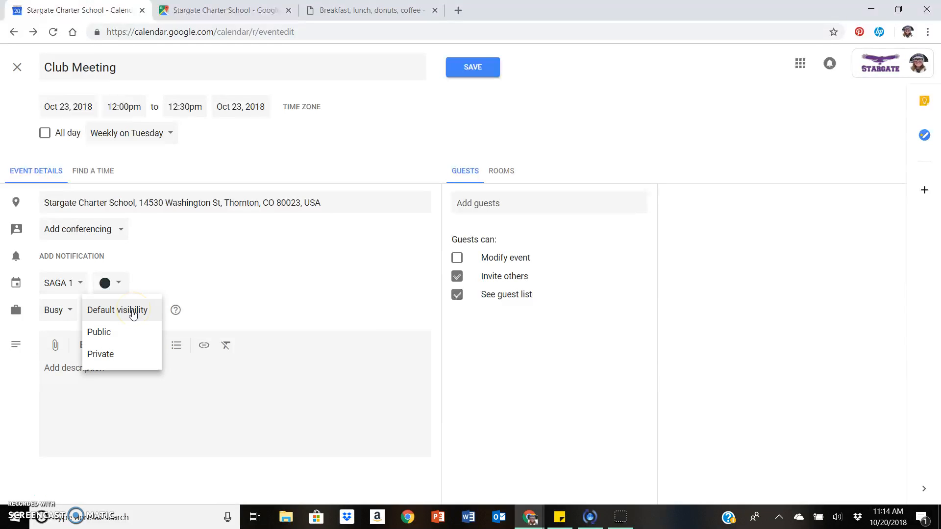
pyautogui.click(116, 357)
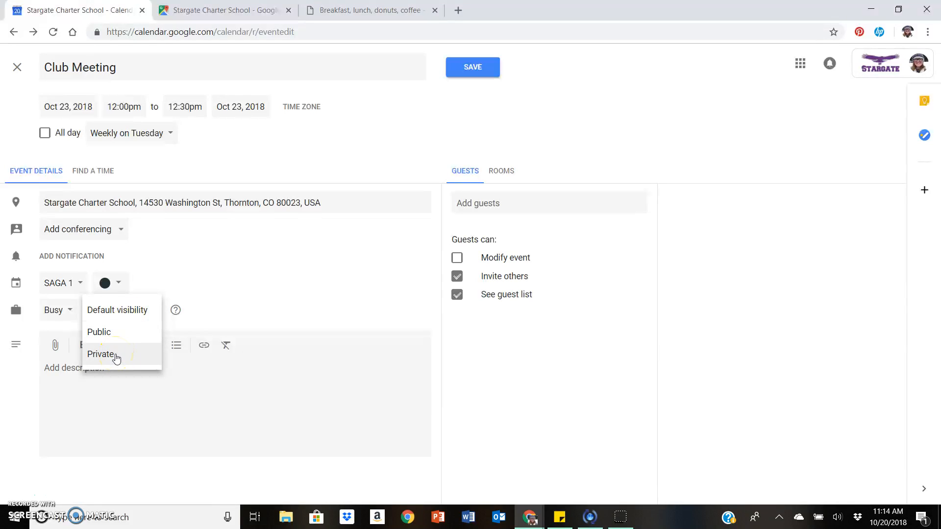
pyautogui.click(117, 319)
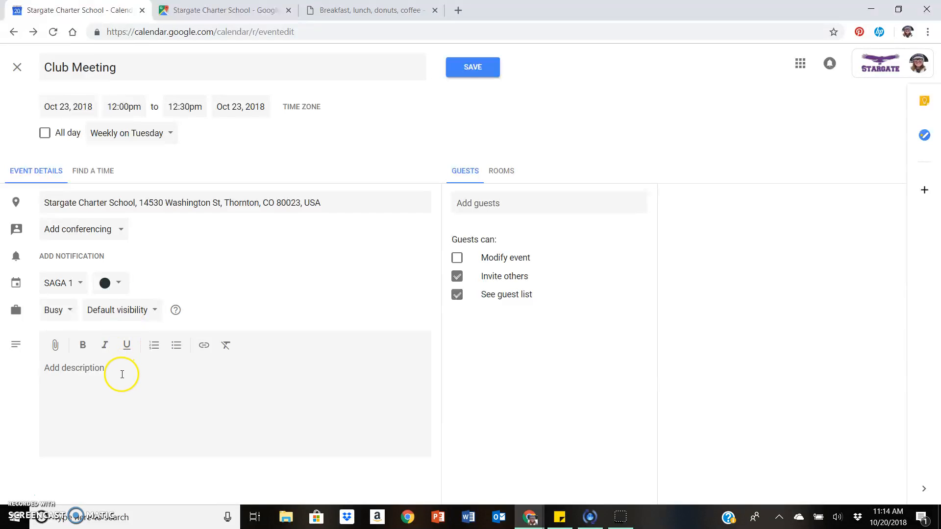
pyautogui.moveTo(172, 317)
# Step: Write an event description headed To Do List with separate lines Take attendance, Vote on club officers and Plan a fundraiser
pyautogui.click(85, 397)
pyautogui.write('To Do List ')
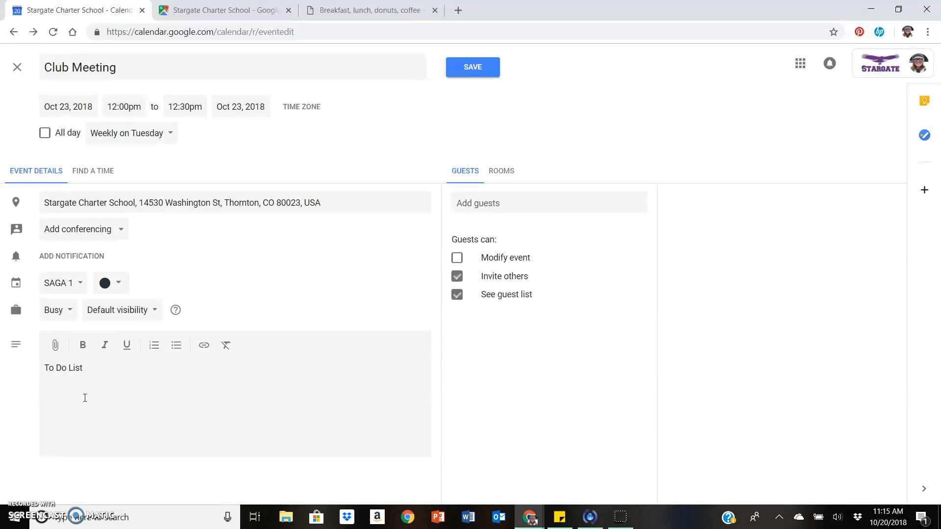
pyautogui.write('Take attenda')
pyautogui.write('nce ')
pyautogui.write('Vote on club of')
pyautogui.write('ficers ')
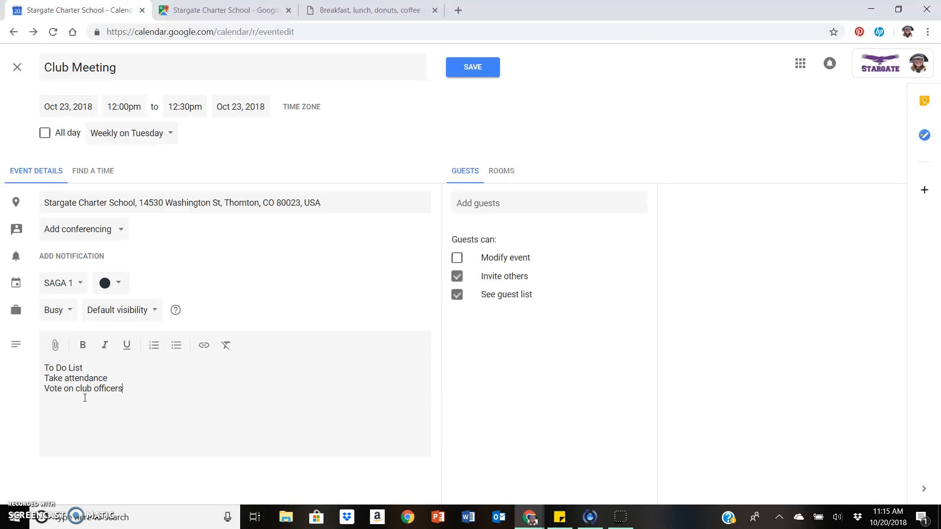
pyautogui.write('Plan a fundraiser')
# Step: Format the three tasks below To Do List in the description as a numbered list
pyautogui.moveTo(109, 399); pyautogui.dragTo(43, 378)
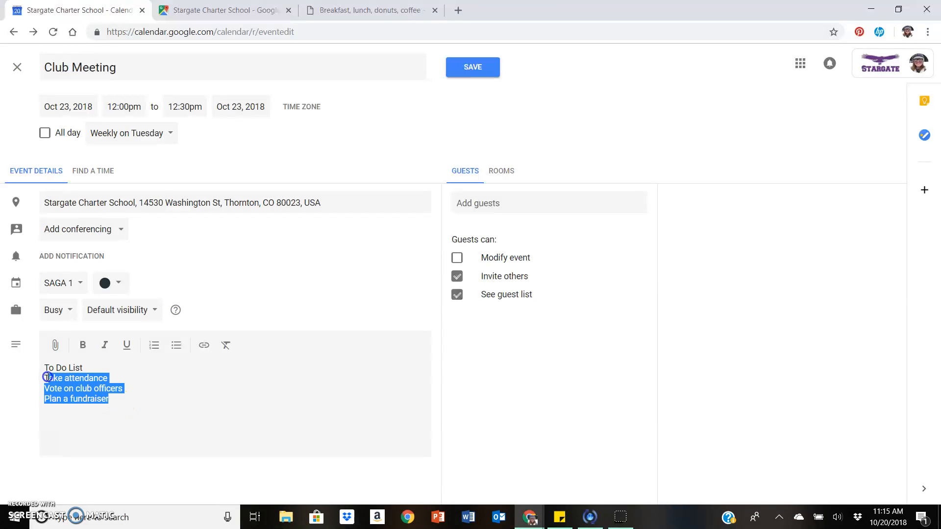
pyautogui.click(156, 346)
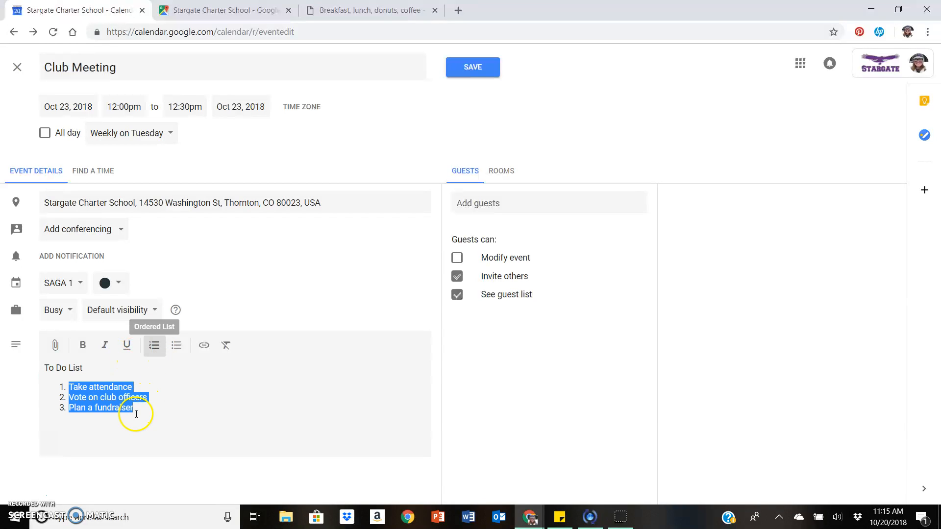
pyautogui.click(176, 345)
pyautogui.click(154, 346)
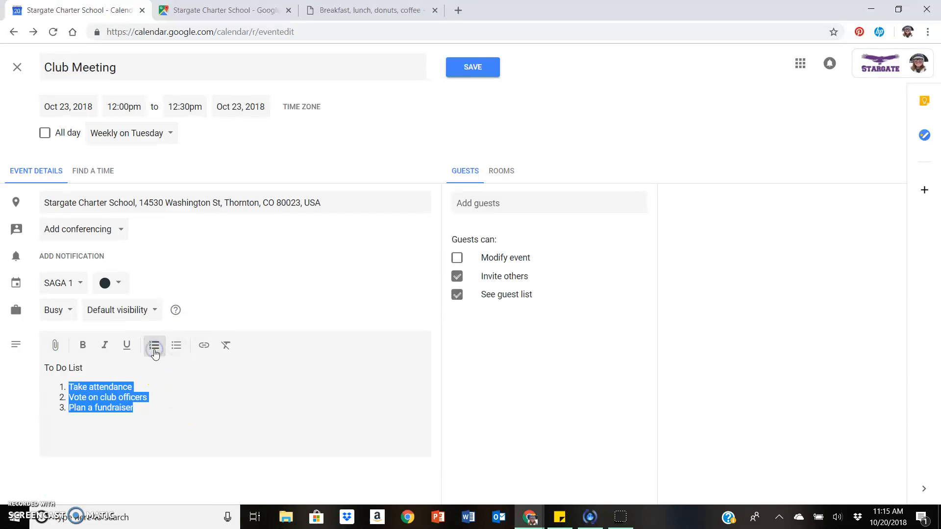
# Step: End the numbered list after Plan a fundraiser and start a plain line below it in the description
pyautogui.click(173, 412)
pyautogui.press('Return')
pyautogui.press('Return')
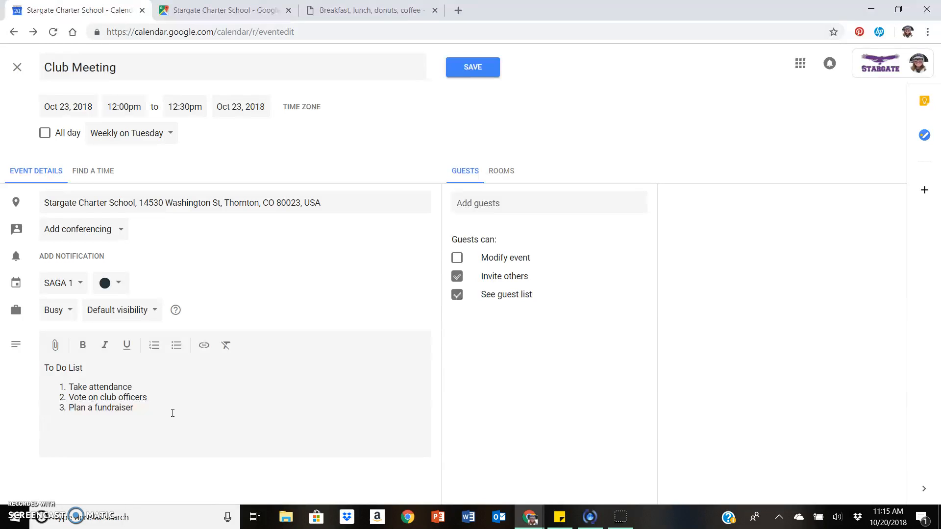
pyautogui.click(194, 383)
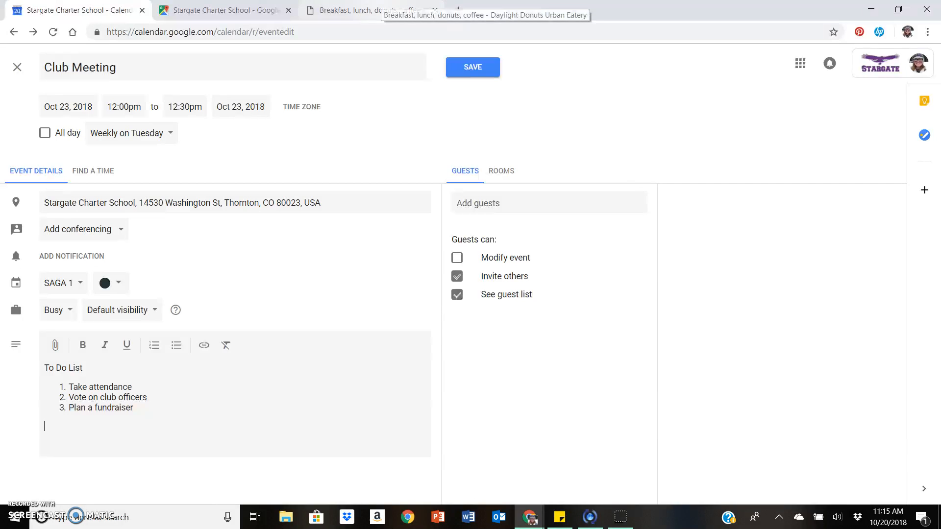
# Step: Switch to the open Daylight Donuts Urban Eatery page and browse its menu
pyautogui.click(383, 5)
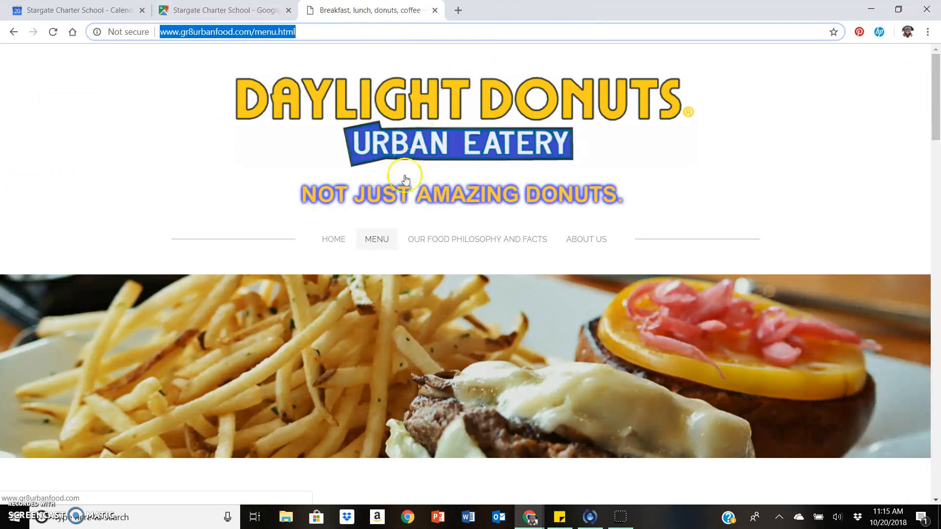
pyautogui.scroll(-10, 420, 196)
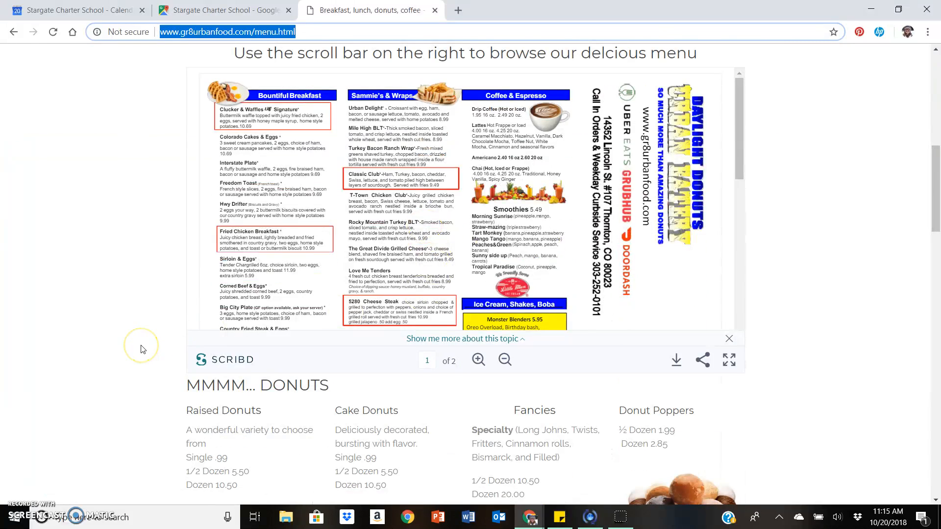
pyautogui.scroll(10, 142, 349)
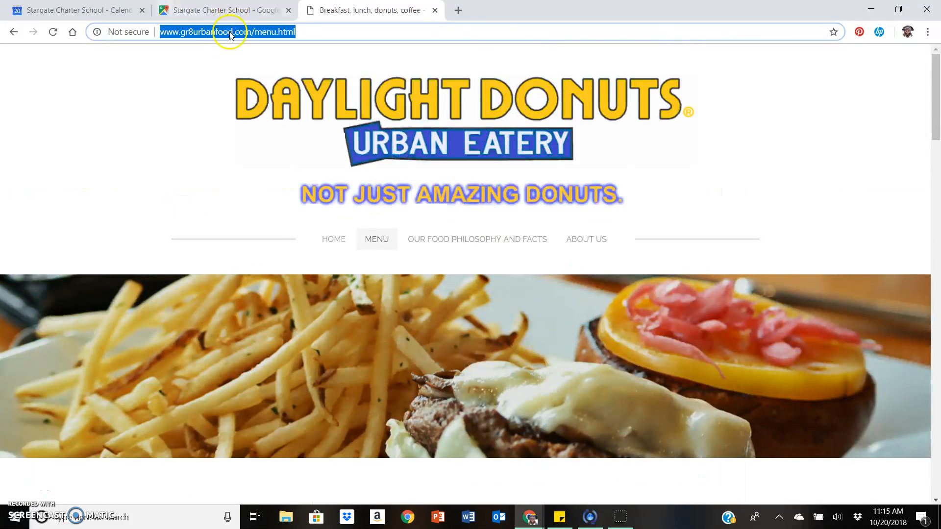
pyautogui.rightClick(231, 33)
pyautogui.click(253, 98)
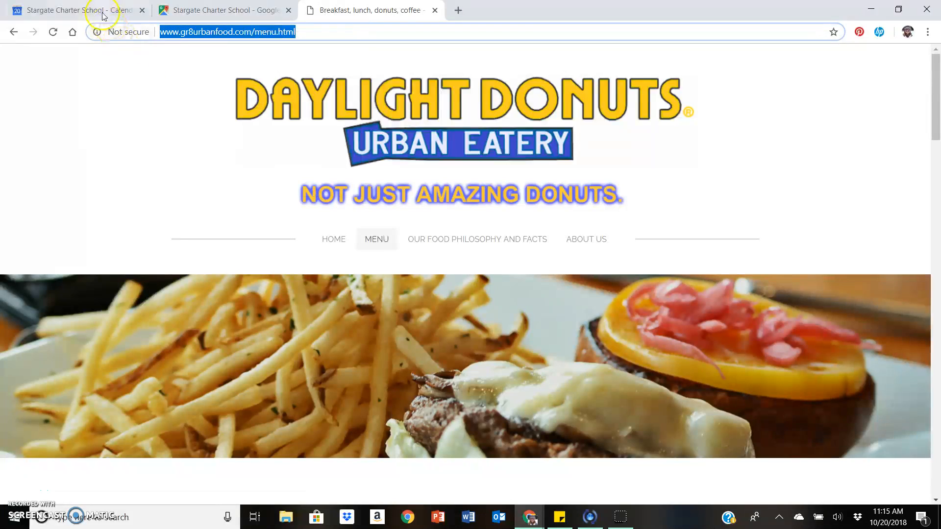
pyautogui.click(101, 11)
pyautogui.write('Daylight Donuts Menu')
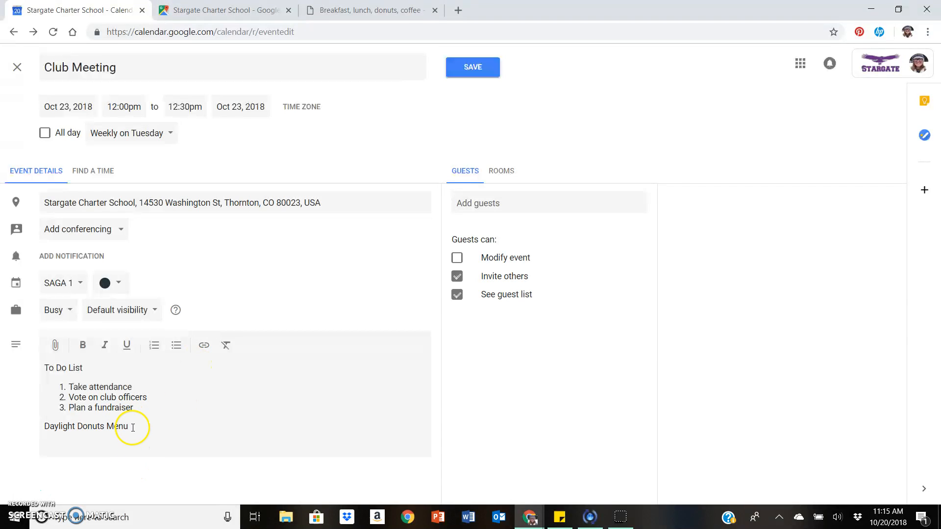
pyautogui.moveTo(135, 427); pyautogui.dragTo(43, 436)
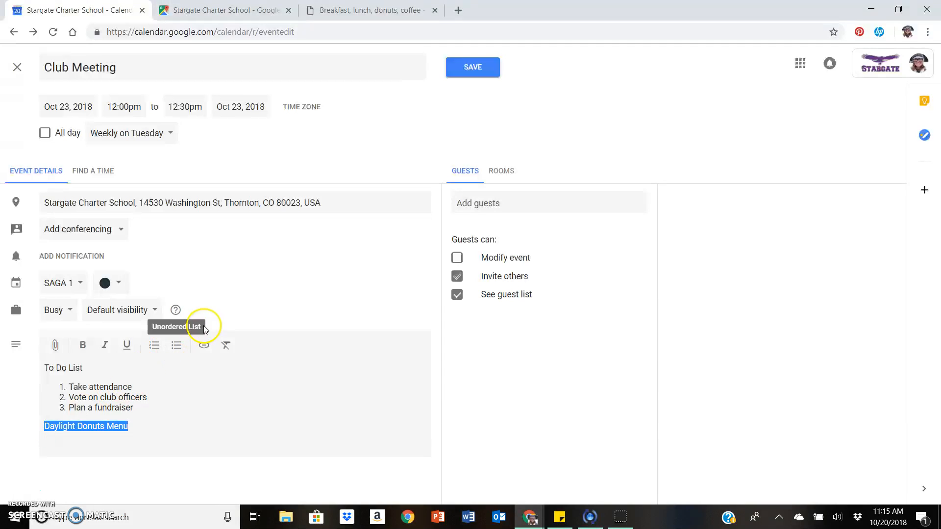
pyautogui.click(204, 345)
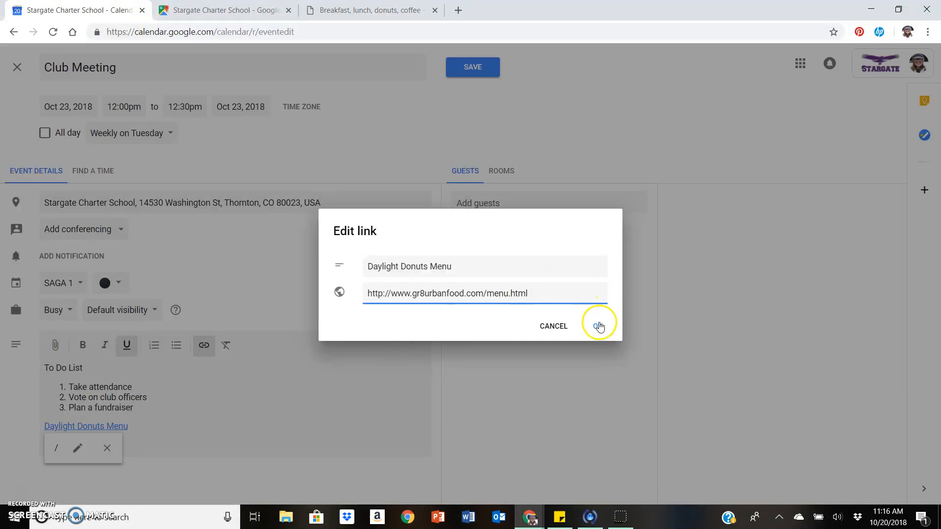
pyautogui.click(597, 325)
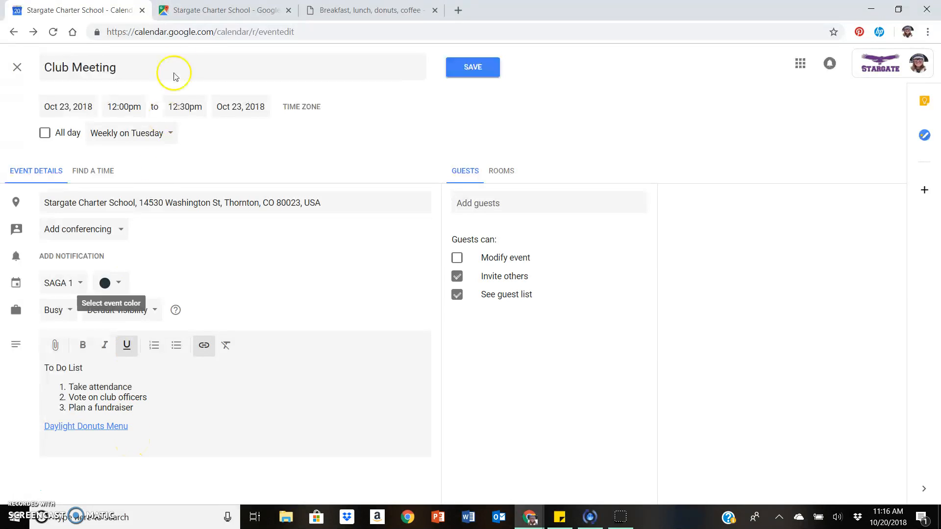
# Step: View the recent Drive files available to attach to the event description, and close the file picker without attaching anything
pyautogui.click(220, 10)
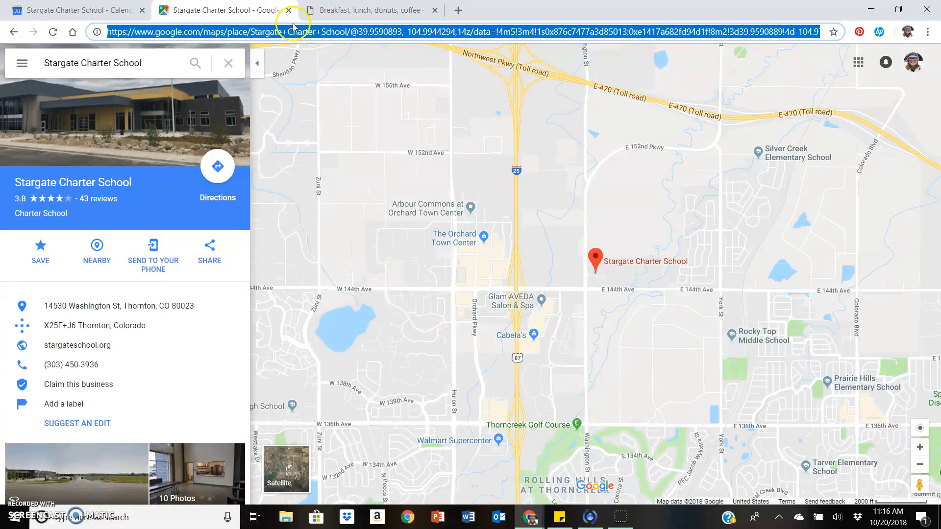
pyautogui.click(81, 10)
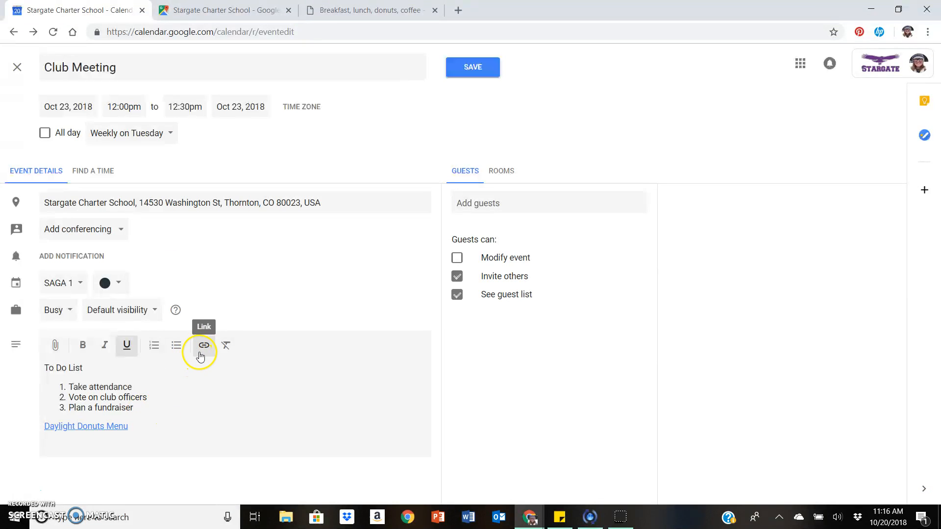
pyautogui.click(55, 347)
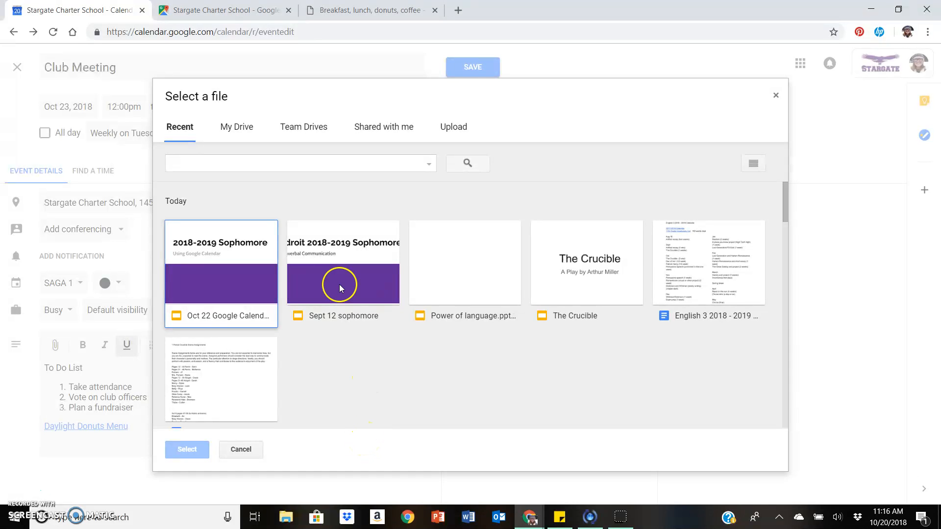
pyautogui.click(241, 450)
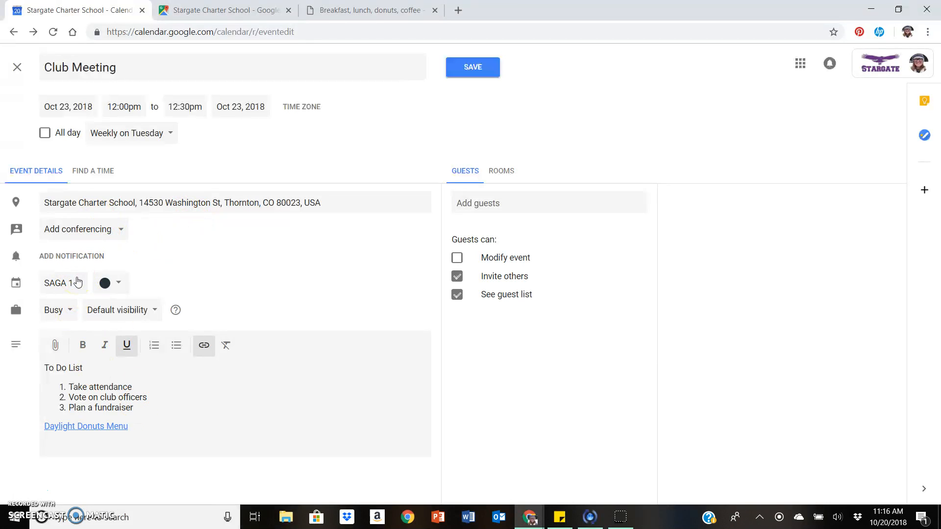
# Step: Look through the Find a Time schedule for Tuesday, October 23, 2018, and return to the event details
pyautogui.click(104, 170)
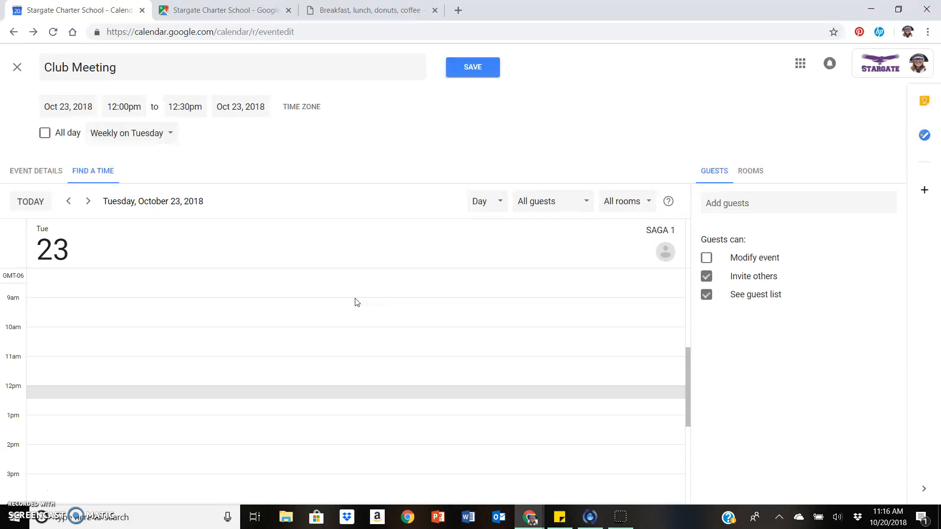
pyautogui.scroll(-5, 356, 302)
pyautogui.scroll(10, 356, 301)
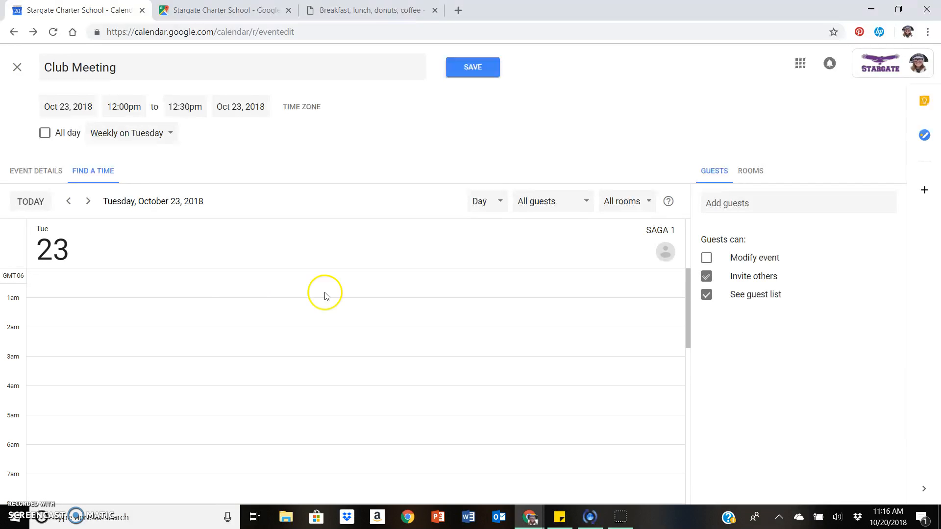
pyautogui.click(55, 173)
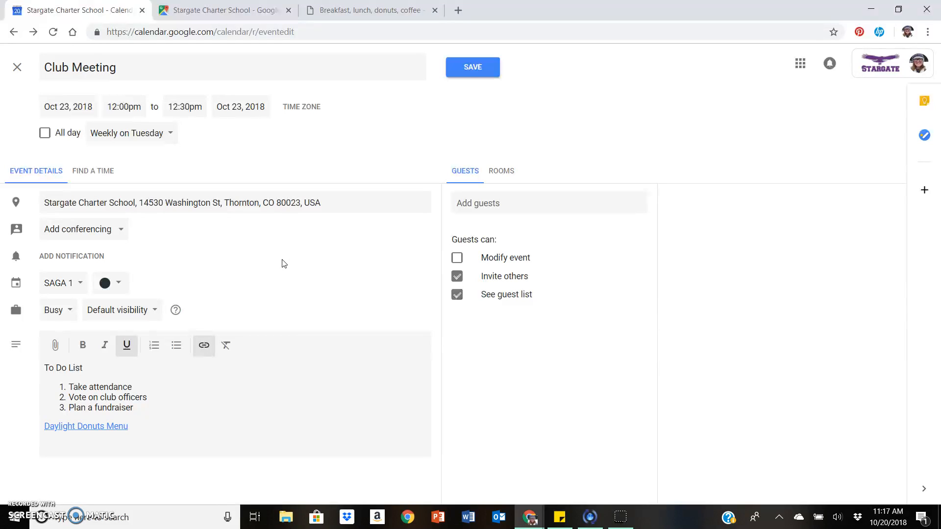
# Step: Save the Club Meeting event and open its October 23 entry on the month calendar
pyautogui.click(470, 69)
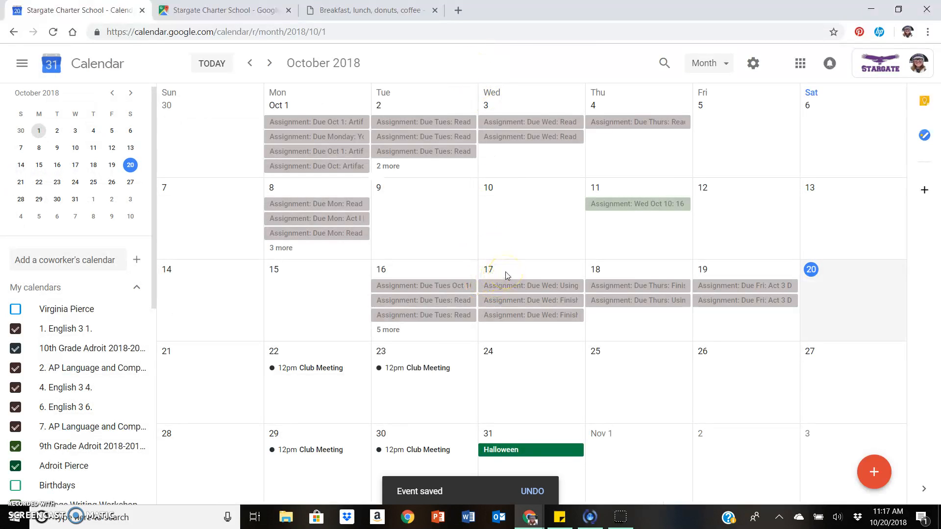
pyautogui.click(423, 372)
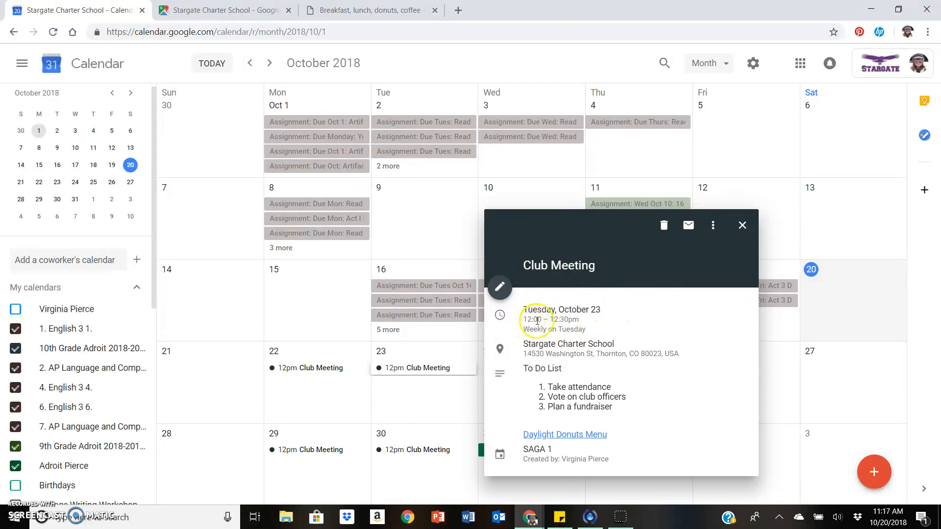
# Step: Open the event's Stargate Charter School location in Google Maps to test it, and return to the calendar
pyautogui.click(598, 348)
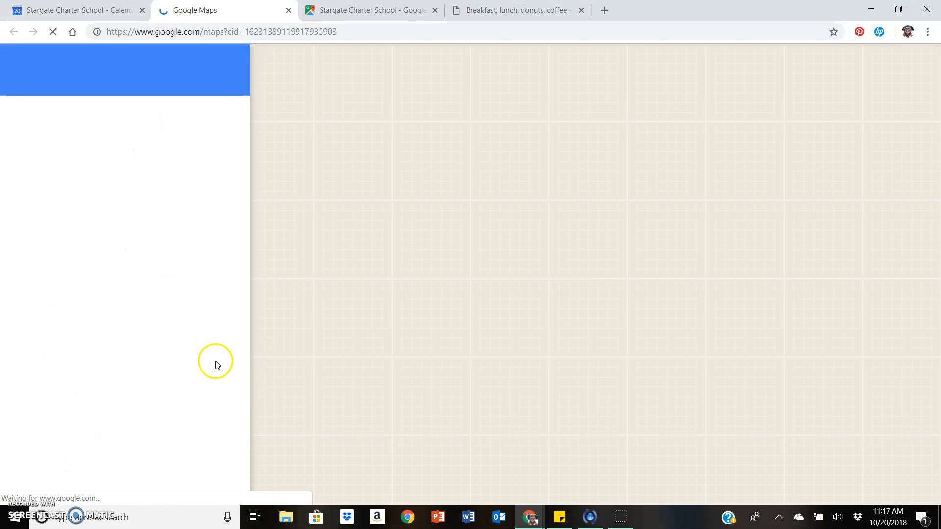
pyautogui.scroll(-3, 485, 241)
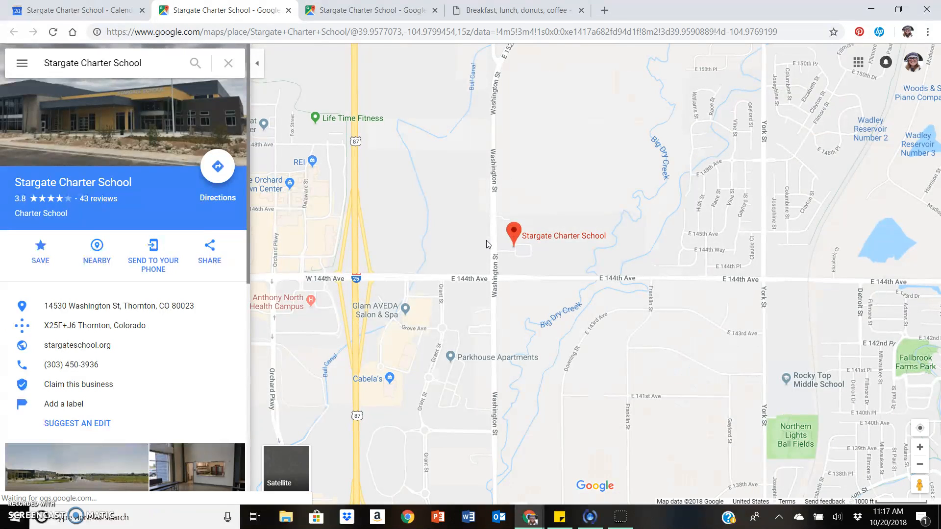
pyautogui.click(101, 9)
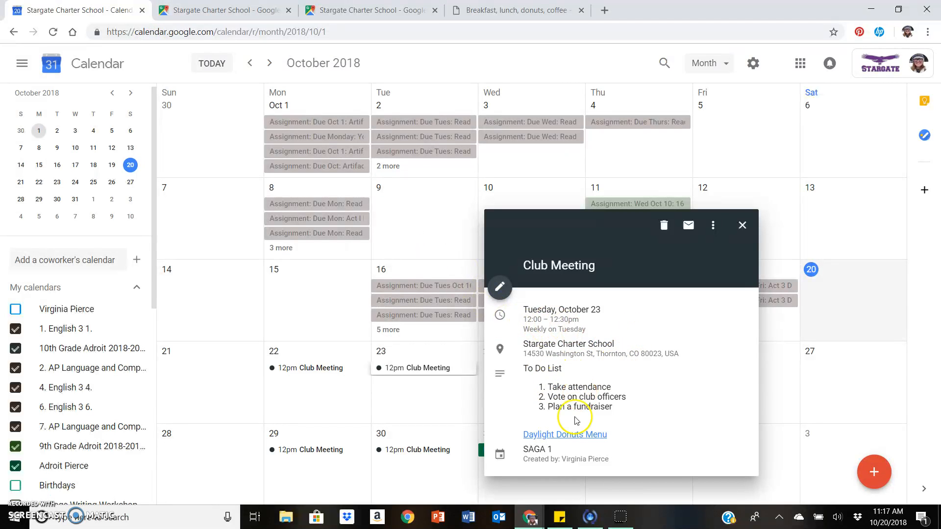
# Step: Test the Daylight Donuts Menu link in the event details, look over the opened page and return to the calendar
pyautogui.click(577, 434)
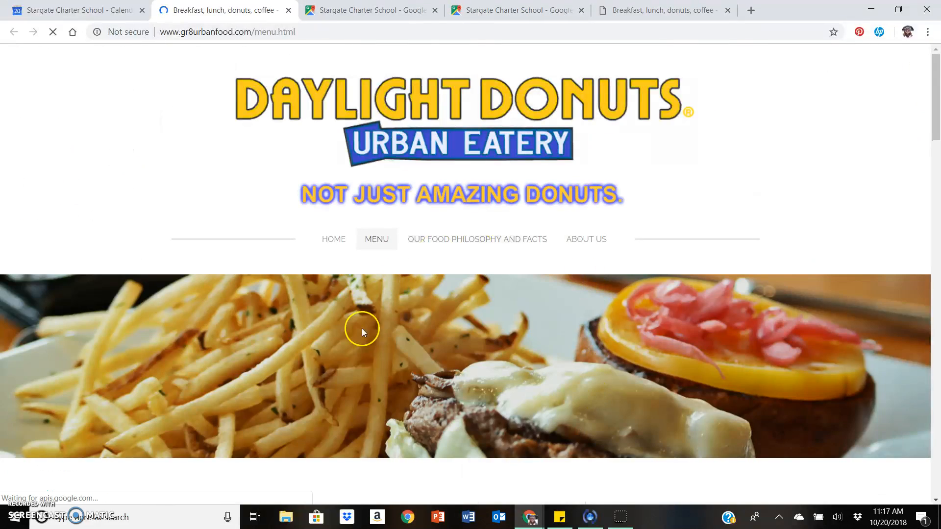
pyautogui.scroll(-10, 510, 356)
pyautogui.scroll(15, 511, 357)
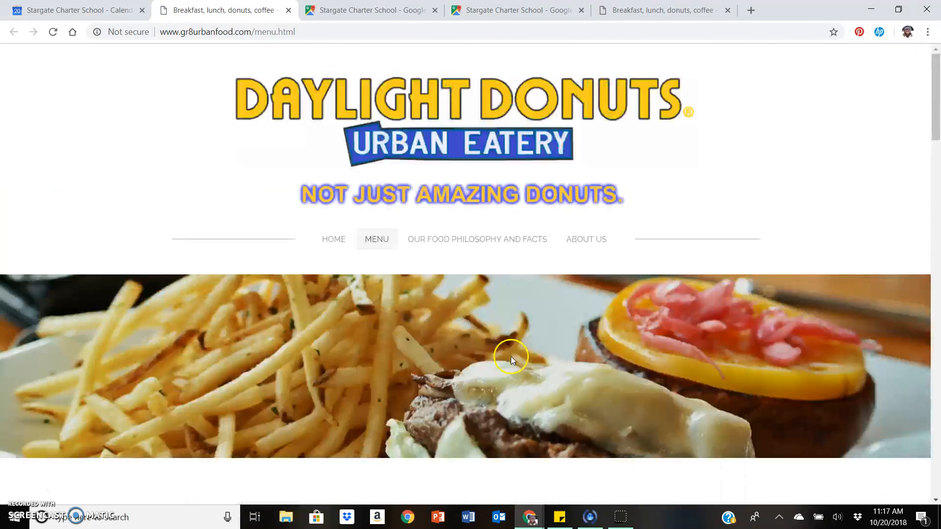
pyautogui.click(95, 5)
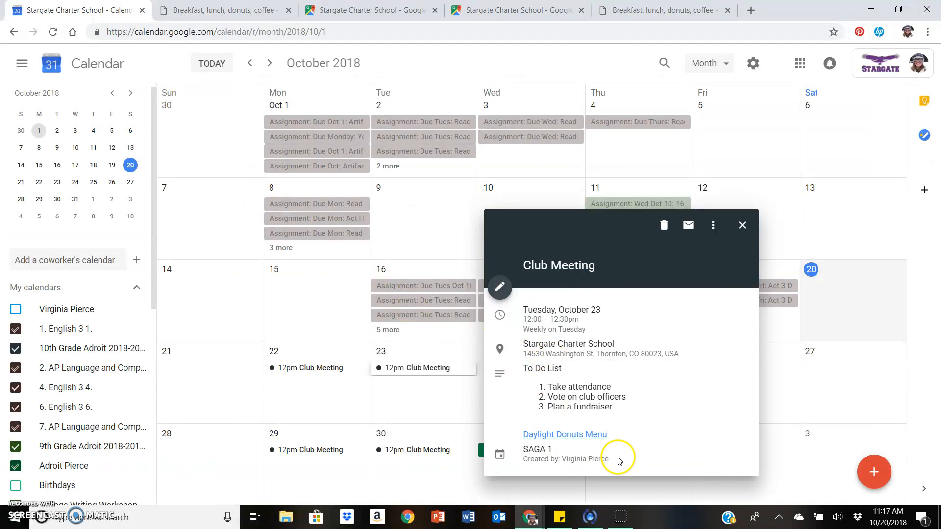
# Step: Open the October 23 Club Meeting for editing and leave the editor without making changes
pyautogui.click(496, 294)
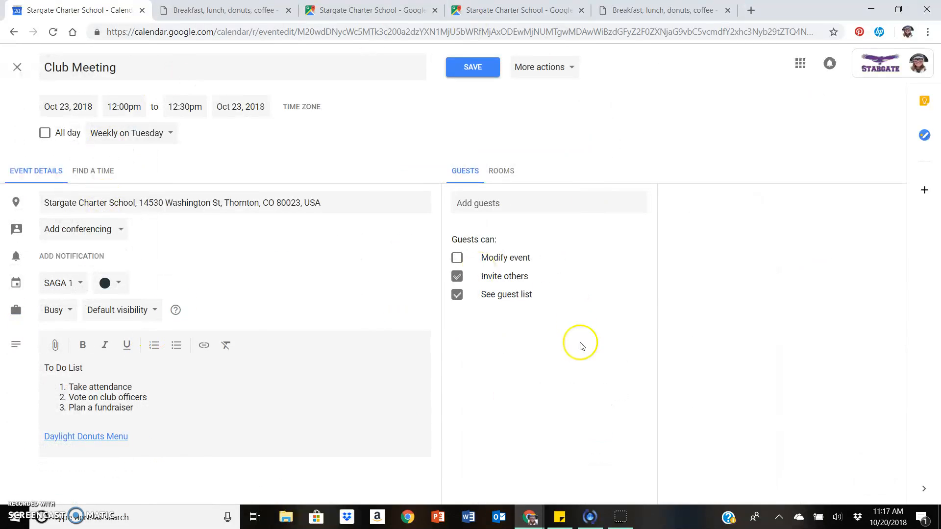
pyautogui.click(21, 71)
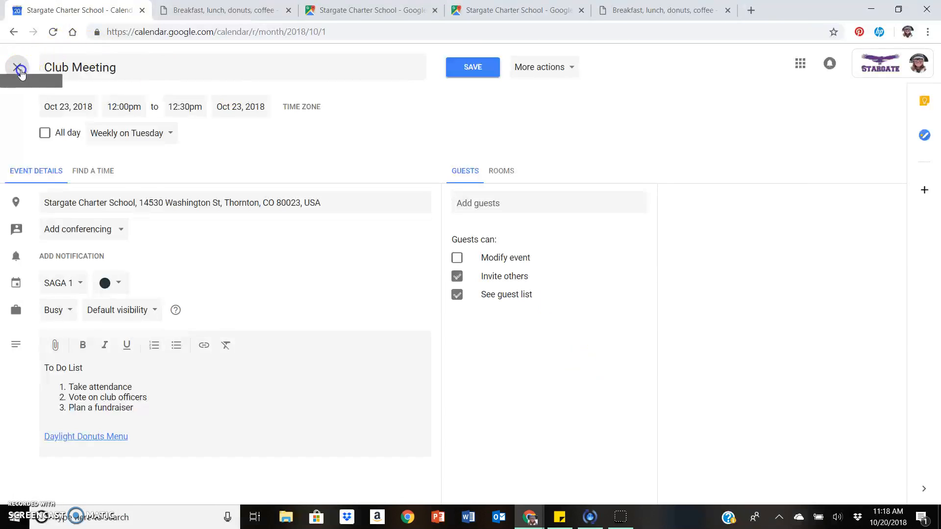
# Step: Review the guest email and additional action options in the October 23 Club Meeting details, and close the details
pyautogui.click(404, 376)
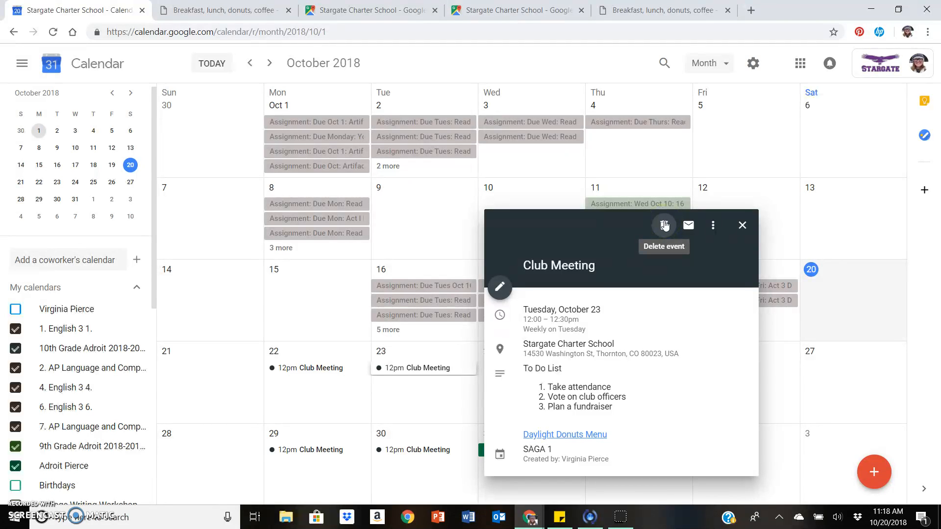
pyautogui.click(685, 230)
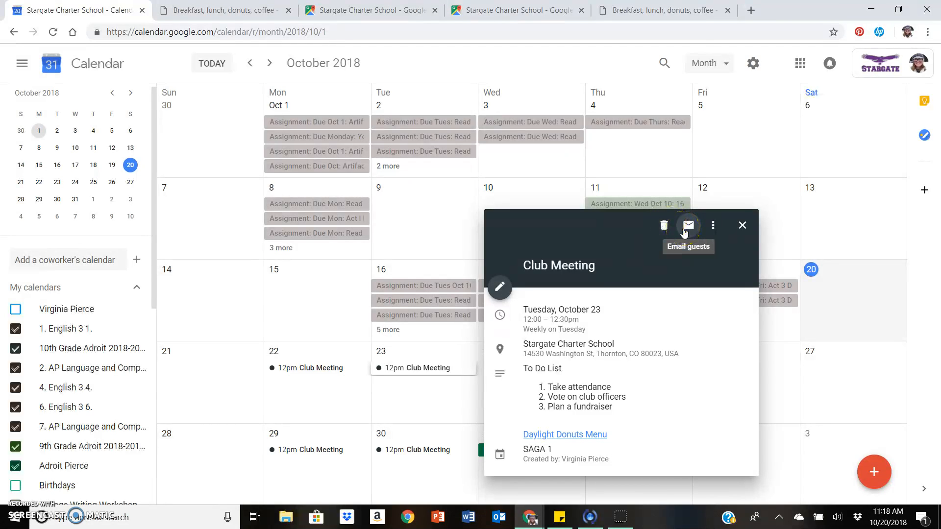
pyautogui.click(686, 230)
pyautogui.click(713, 225)
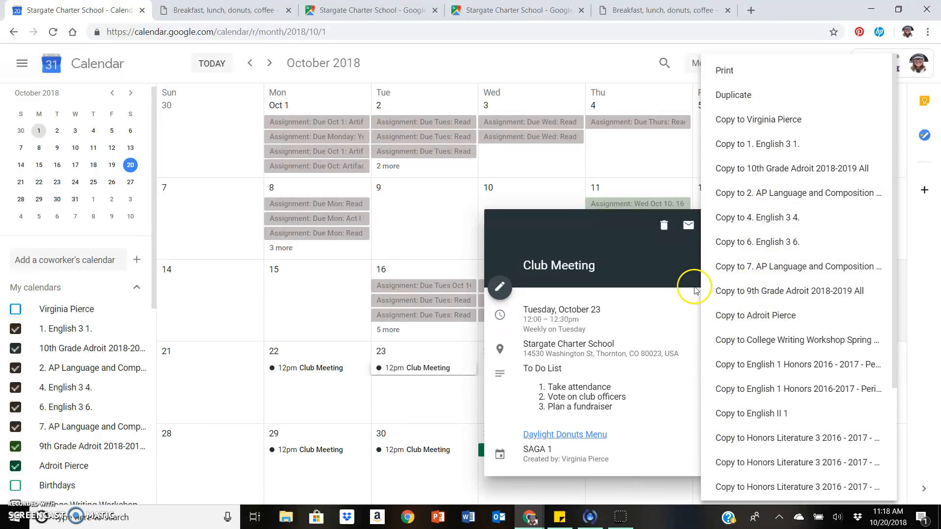
pyautogui.click(651, 259)
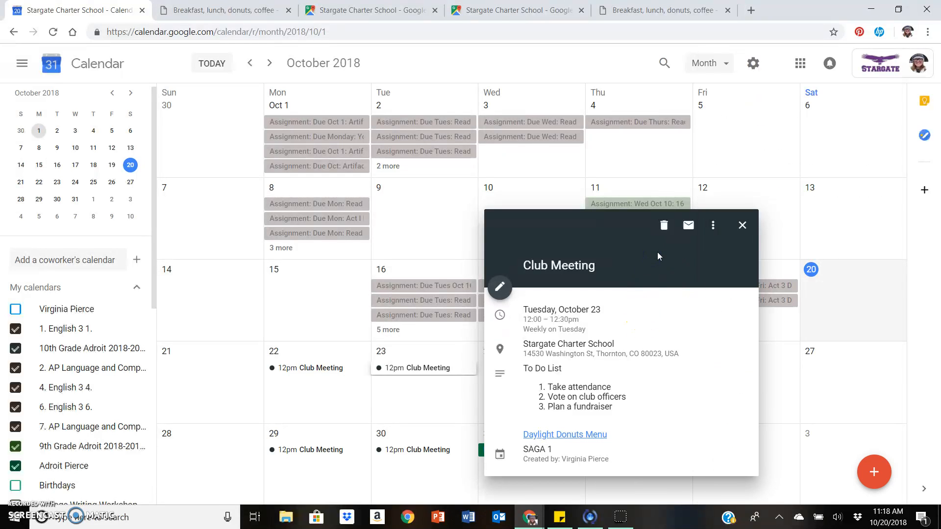
pyautogui.click(740, 226)
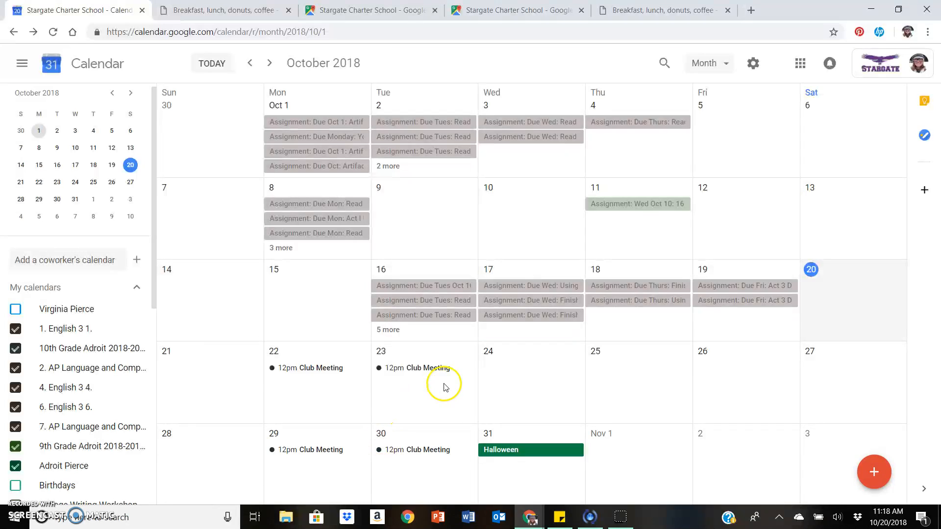
# Step: Check the recurring Club Meeting entries in November 2018 and return to the October 2018 month view
pyautogui.scroll(-1, 444, 387)
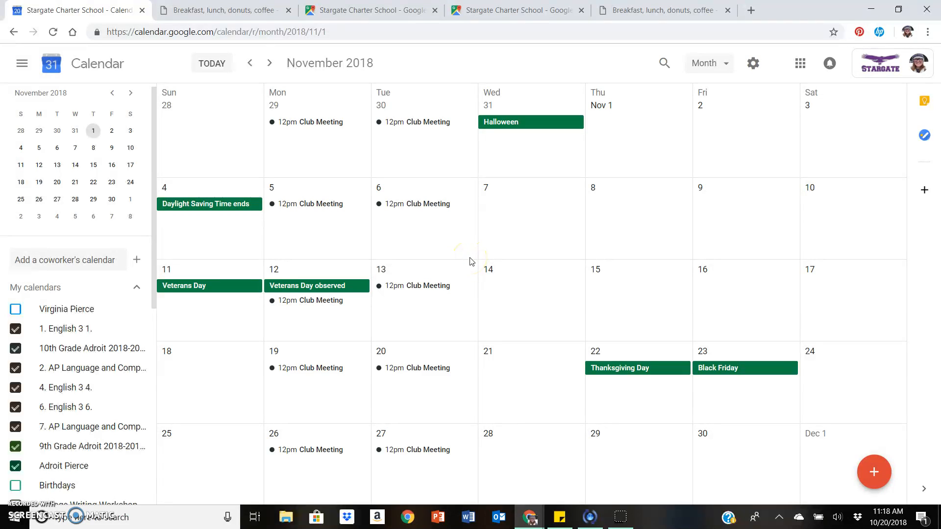
pyautogui.scroll(1, 439, 245)
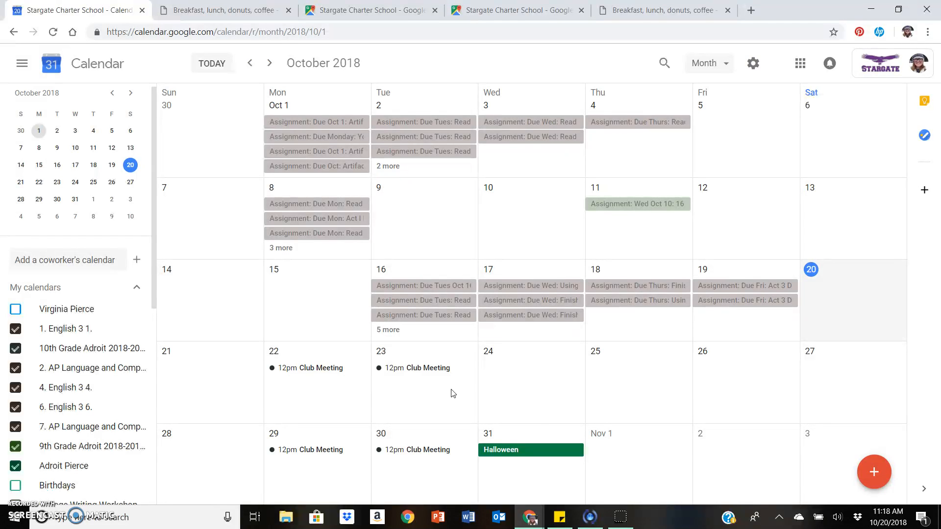
pyautogui.click(460, 384)
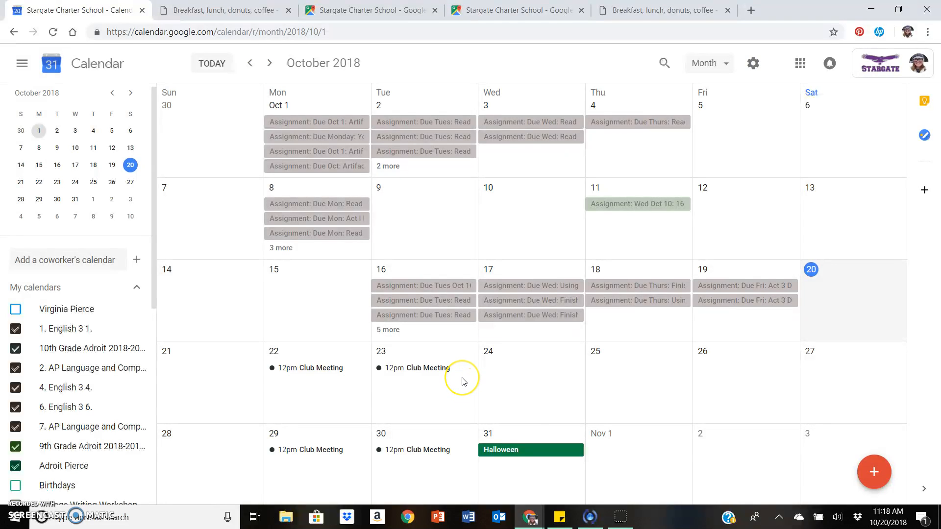